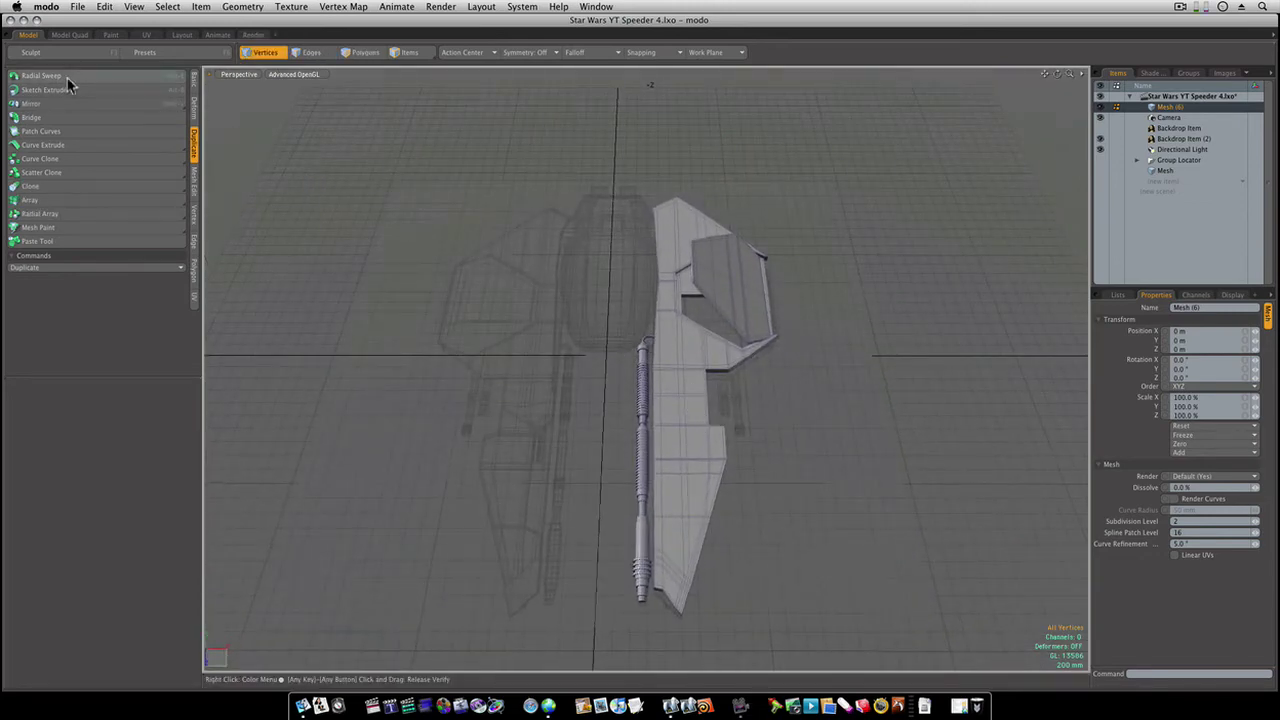
Switch to the Model Quad layout and frame the wing in the orthographic views
{"action": "left_click", "coordinate": [69, 34]}
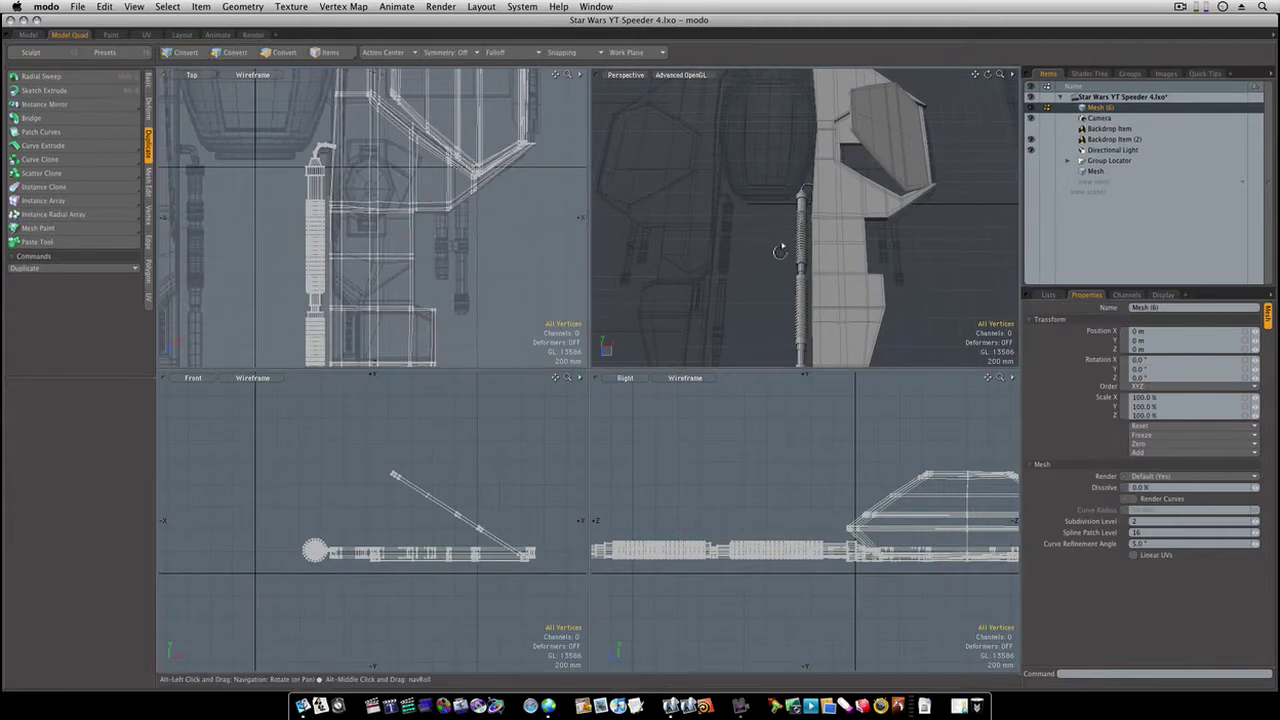
{"action": "left_click_drag", "start_coordinate": [430, 246], "coordinate": [378, 246], "text": "ctrl+alt"}
{"action": "mouse_move", "coordinate": [381, 475]}
{"action": "left_mouse_down", "text": "ctrl+alt"}
{"action": "mouse_move", "coordinate": [540, 534]}
{"action": "mouse_move", "coordinate": [448, 543]}
{"action": "mouse_move", "coordinate": [399, 492]}
{"action": "left_mouse_up", "text": "ctrl+alt"}
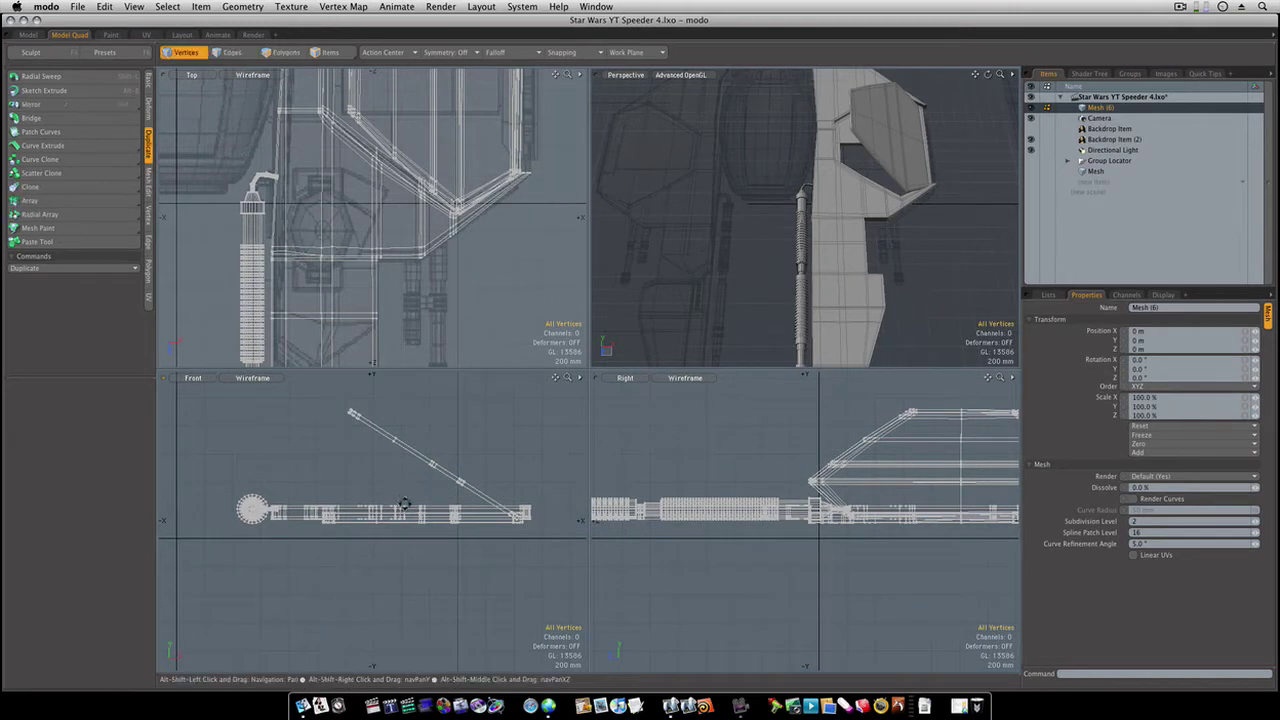
Create a small Z-axis cylinder in the Front view and slide it along Z beside the wing strut
{"action": "left_click", "coordinate": [148, 84]}
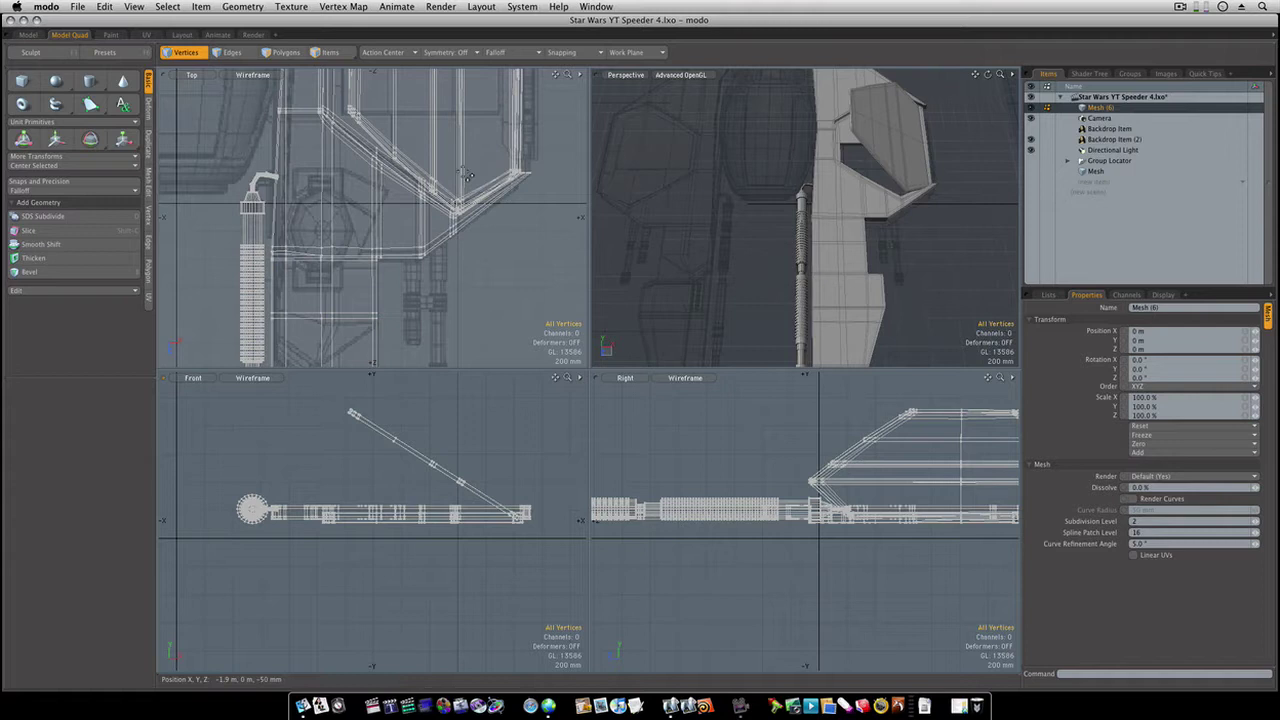
{"action": "left_click", "coordinate": [94, 84]}
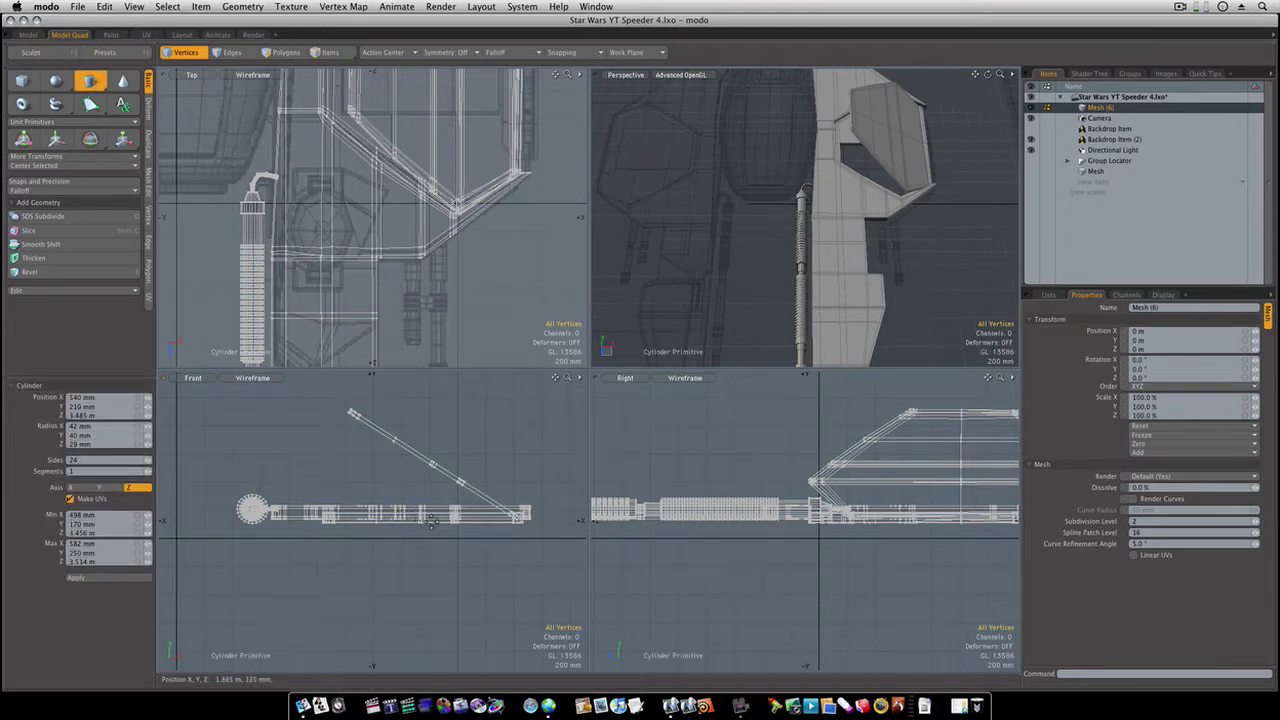
{"action": "key", "text": "ctrl"}
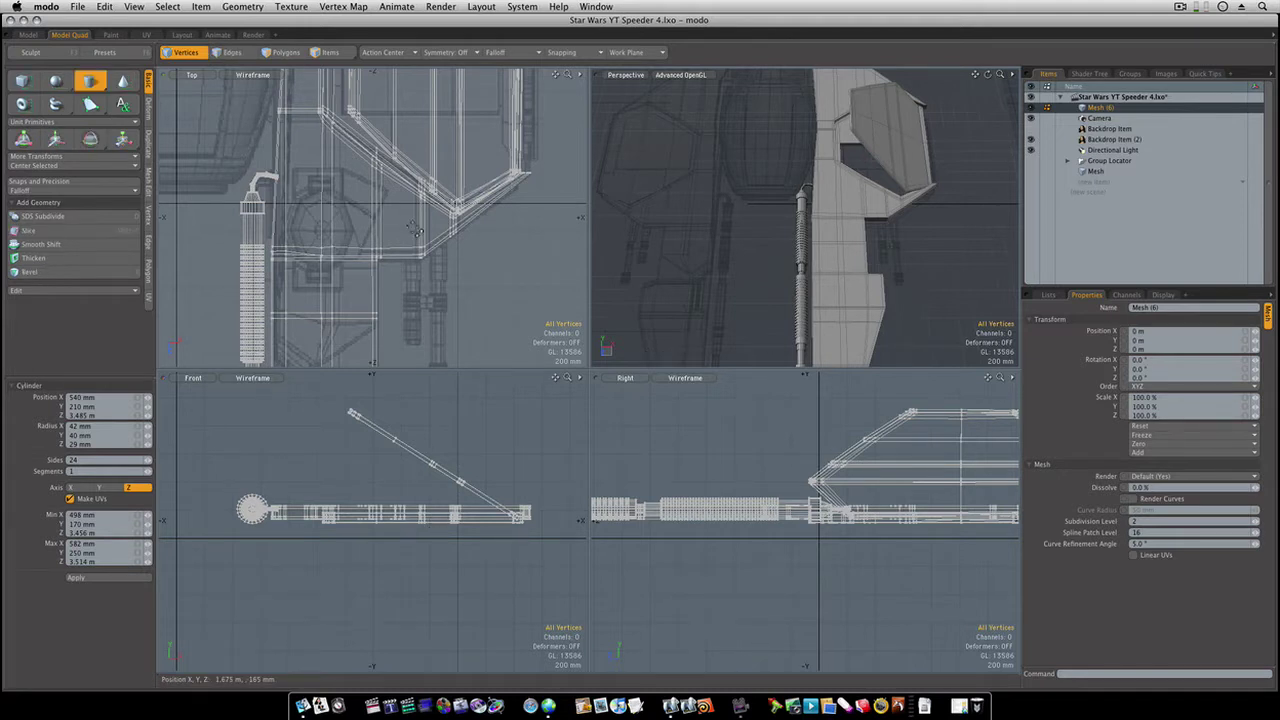
{"action": "key", "text": "space"}
{"action": "key", "text": "space"}
{"action": "key", "text": "space"}
{"action": "left_click", "coordinate": [461, 363]}
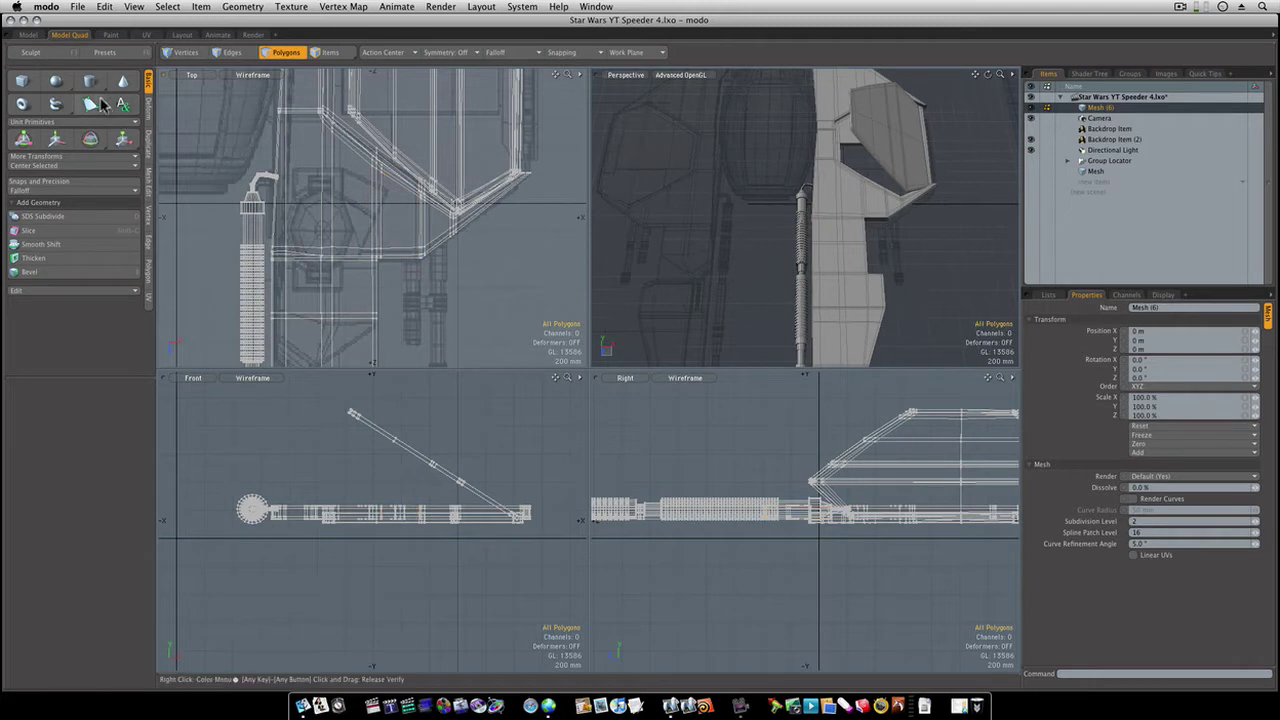
{"action": "left_click", "coordinate": [90, 81]}
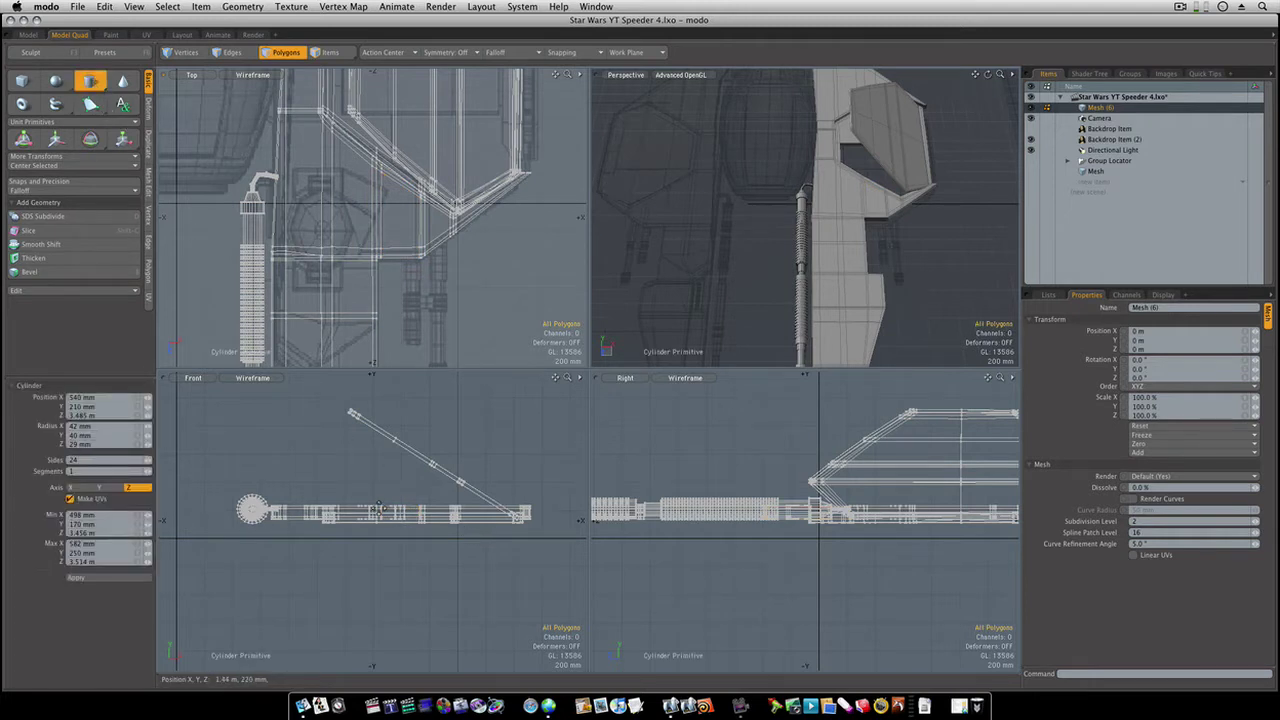
{"action": "left_click", "coordinate": [397, 512]}
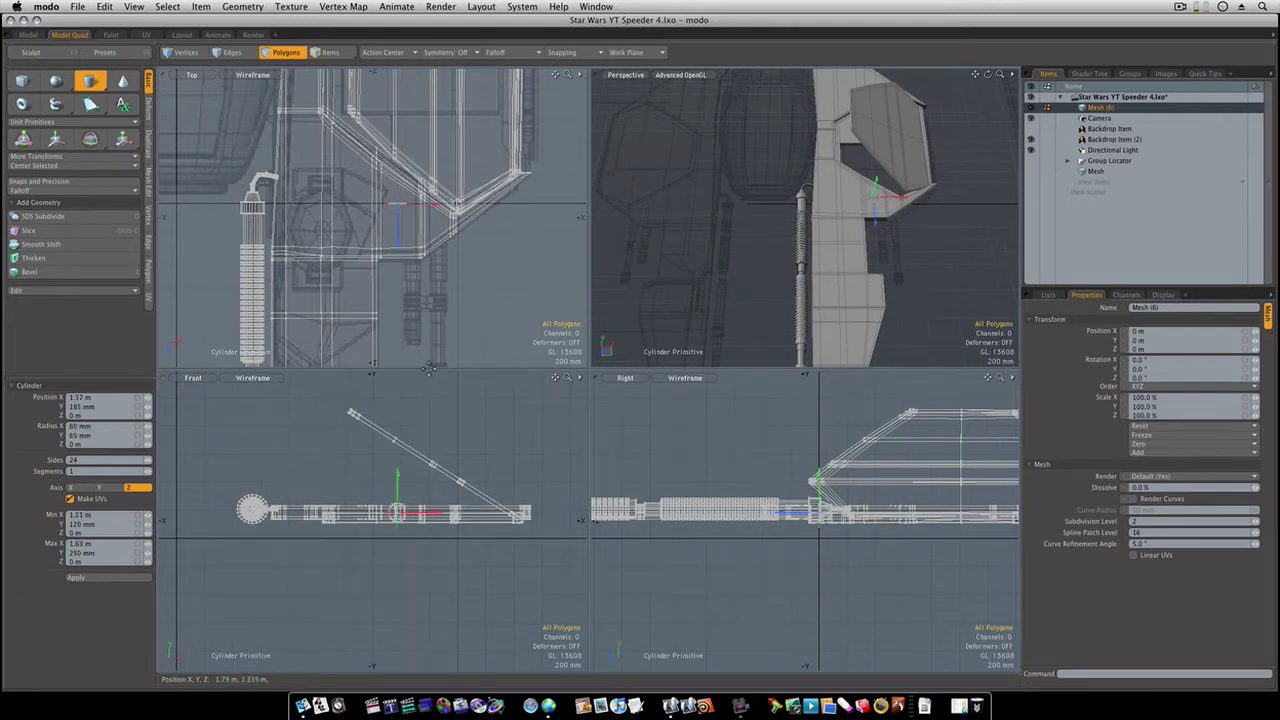
{"action": "mouse_move", "coordinate": [397, 205]}
{"action": "left_mouse_down"}
{"action": "mouse_move", "coordinate": [397, 342]}
{"action": "mouse_move", "coordinate": [455, 343]}
{"action": "left_mouse_up"}
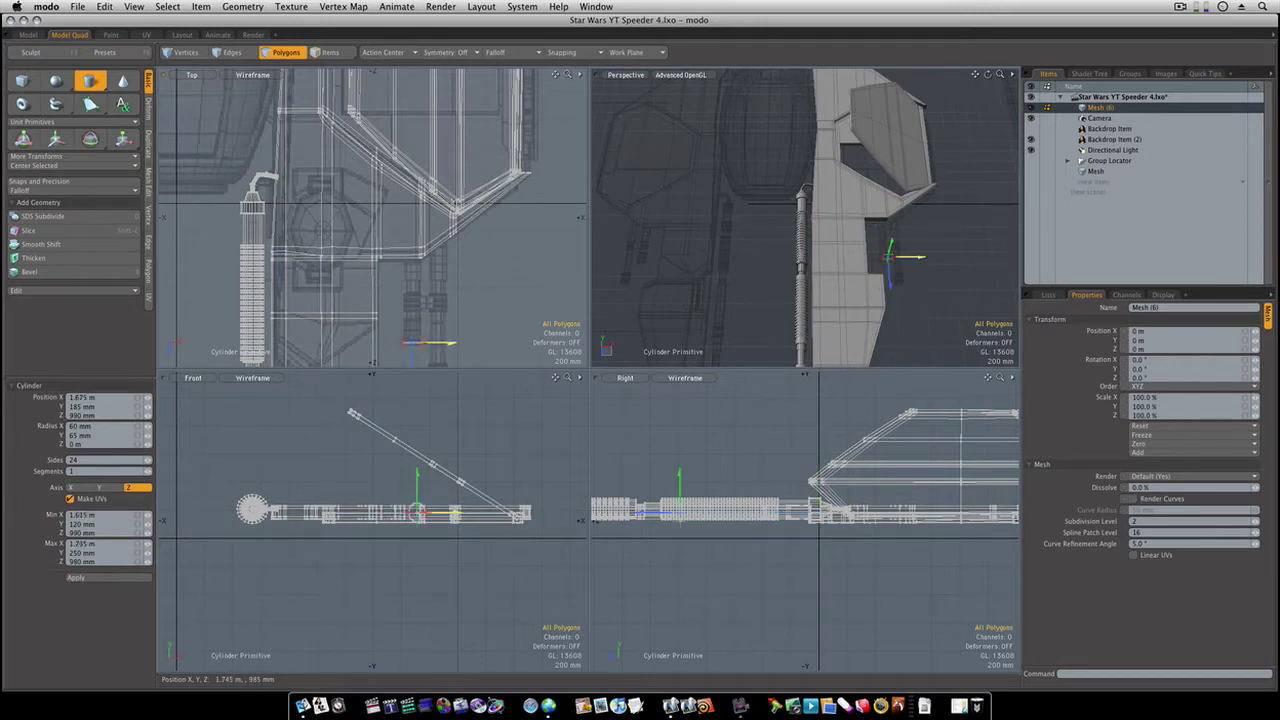
Nudge the cylinder along Z and shrink its X and Y radii into a thin disc
{"action": "scroll", "coordinate": [460, 350], "scroll_direction": "up", "scroll_amount": 3}
{"action": "scroll", "coordinate": [468, 356], "scroll_direction": "up", "scroll_amount": 3}
{"action": "scroll", "coordinate": [476, 362], "scroll_direction": "up", "scroll_amount": 3}
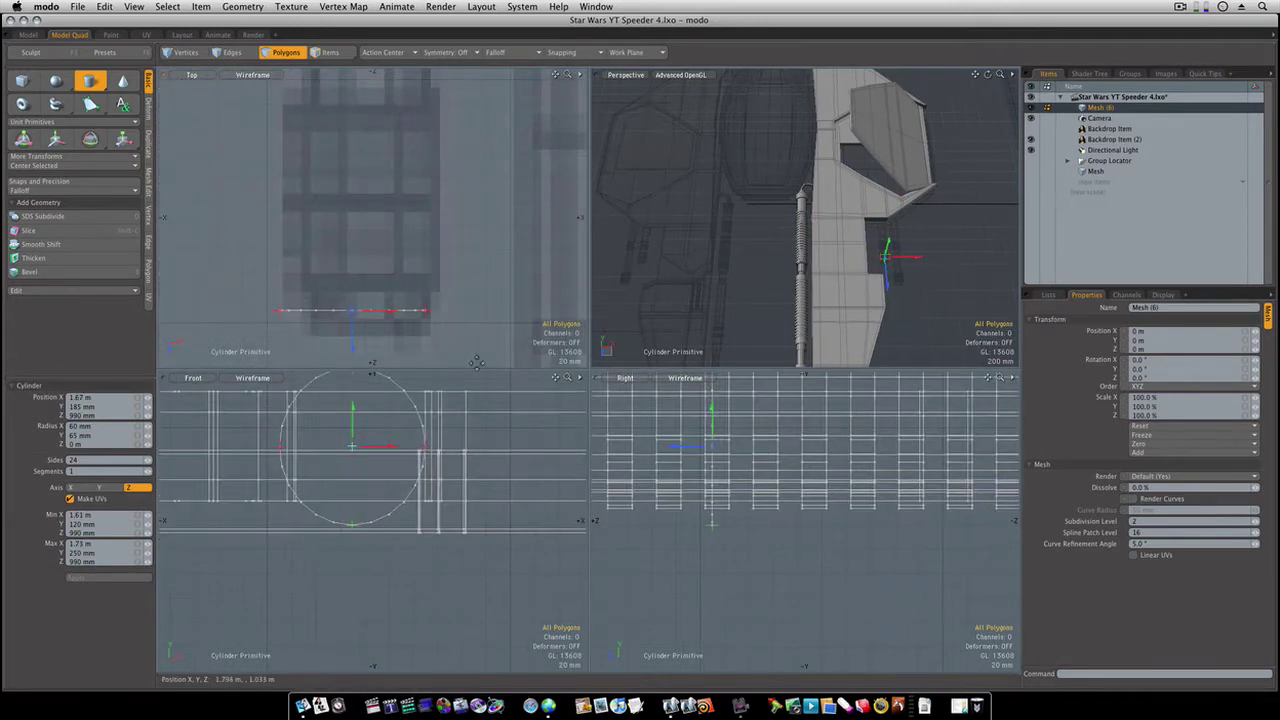
{"action": "mouse_move", "coordinate": [354, 334]}
{"action": "left_mouse_down"}
{"action": "mouse_move", "coordinate": [352, 352]}
{"action": "mouse_move", "coordinate": [378, 340]}
{"action": "left_mouse_up"}
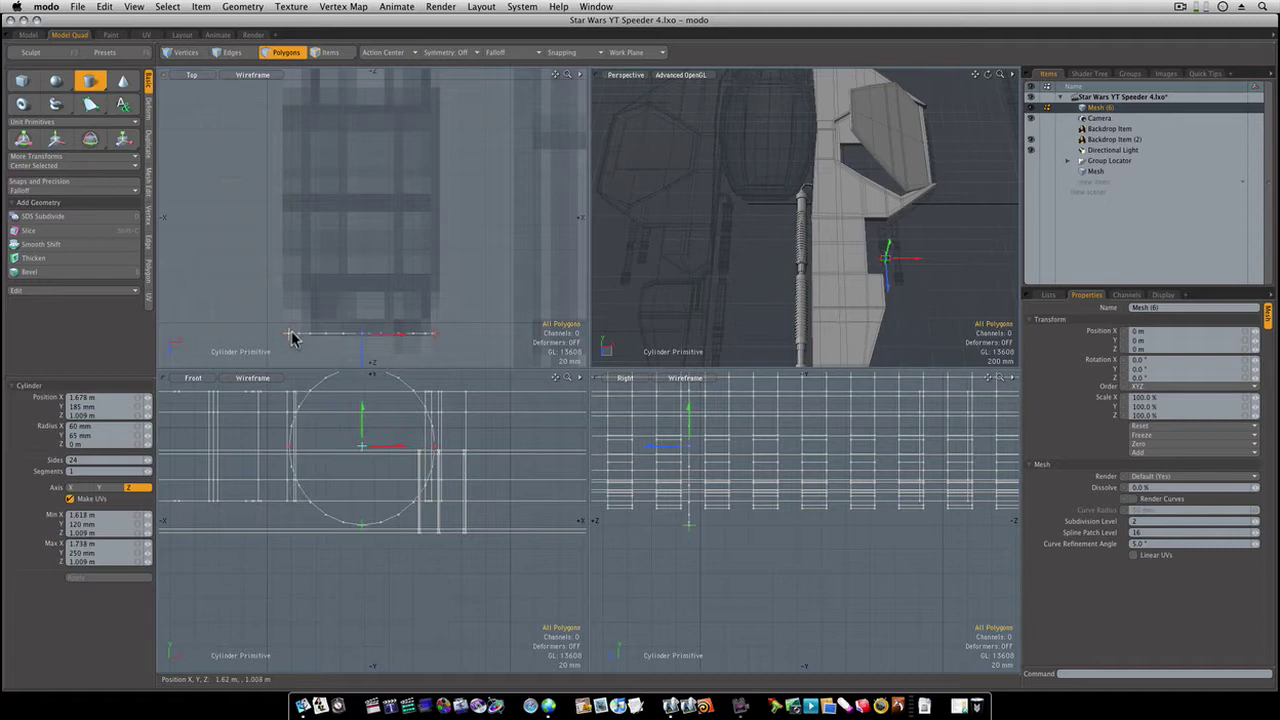
{"action": "left_click_drag", "start_coordinate": [298, 333], "coordinate": [371, 325]}
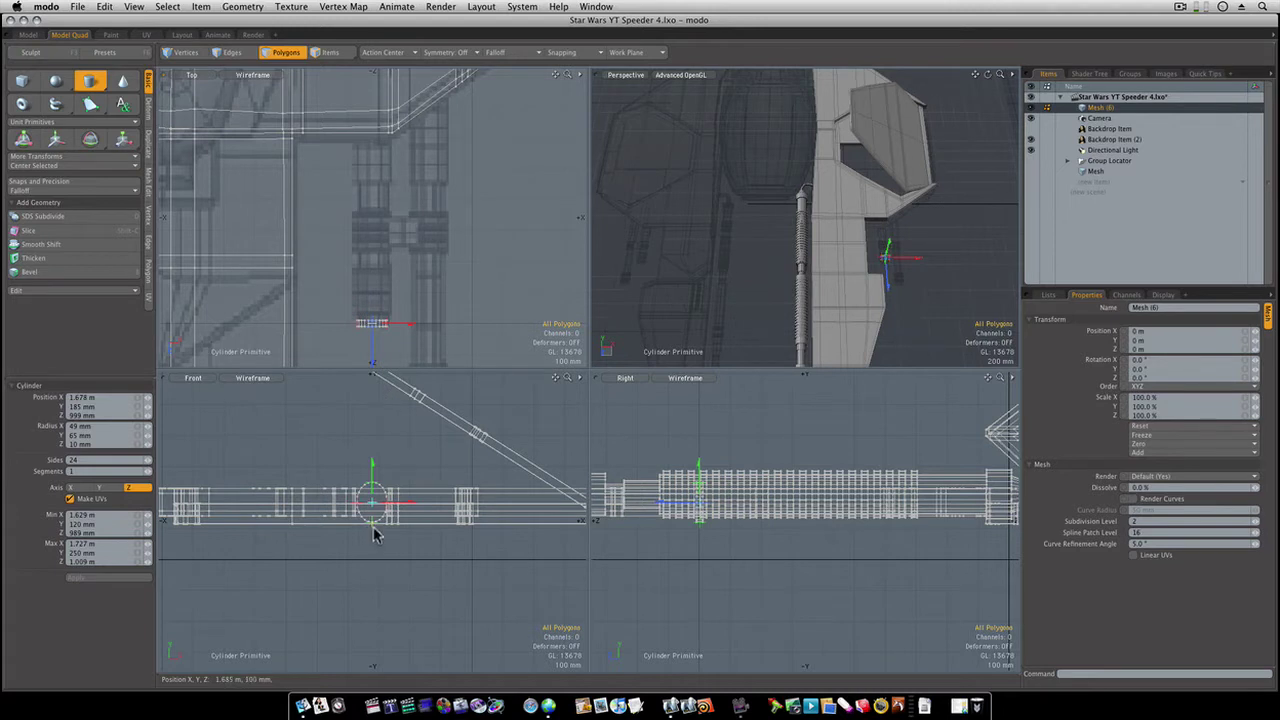
{"action": "left_click_drag", "start_coordinate": [372, 521], "coordinate": [372, 499]}
Select the cylinder's front cap and bevel it with a slight inset and a long forward extension
{"action": "key", "text": "space"}
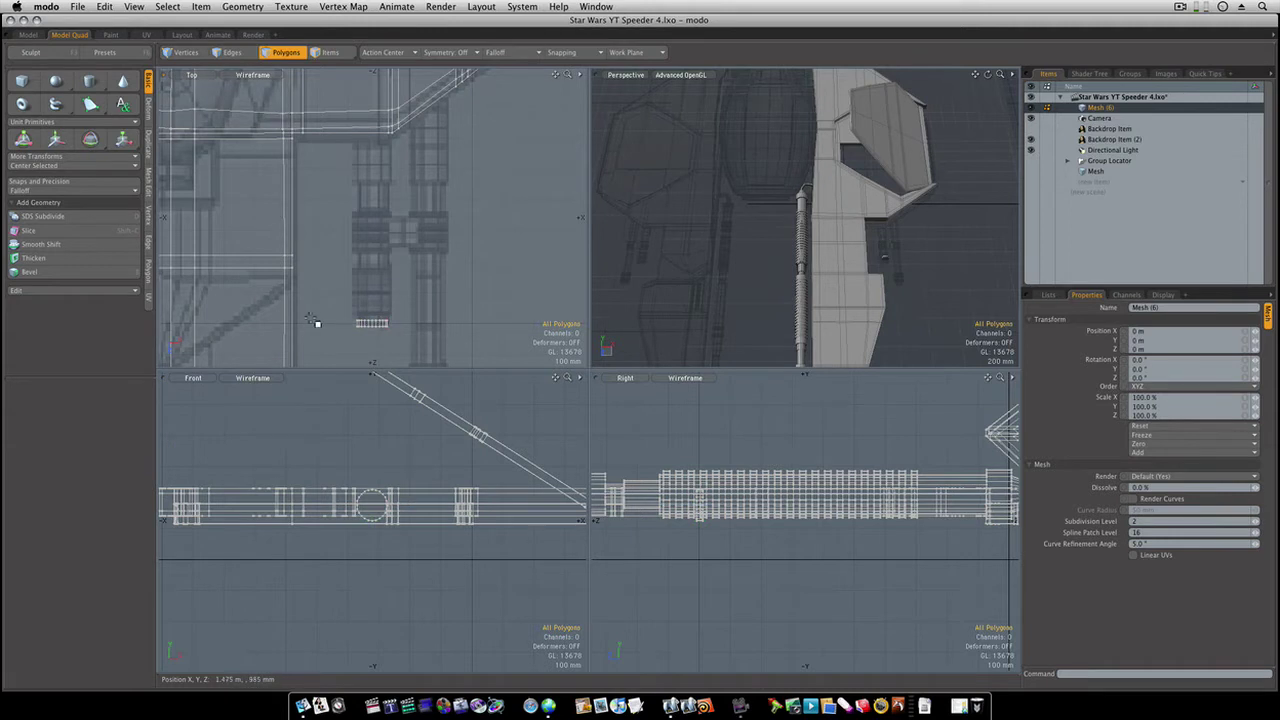
{"action": "right_click_drag", "start_coordinate": [326, 300], "coordinate": [416, 328]}
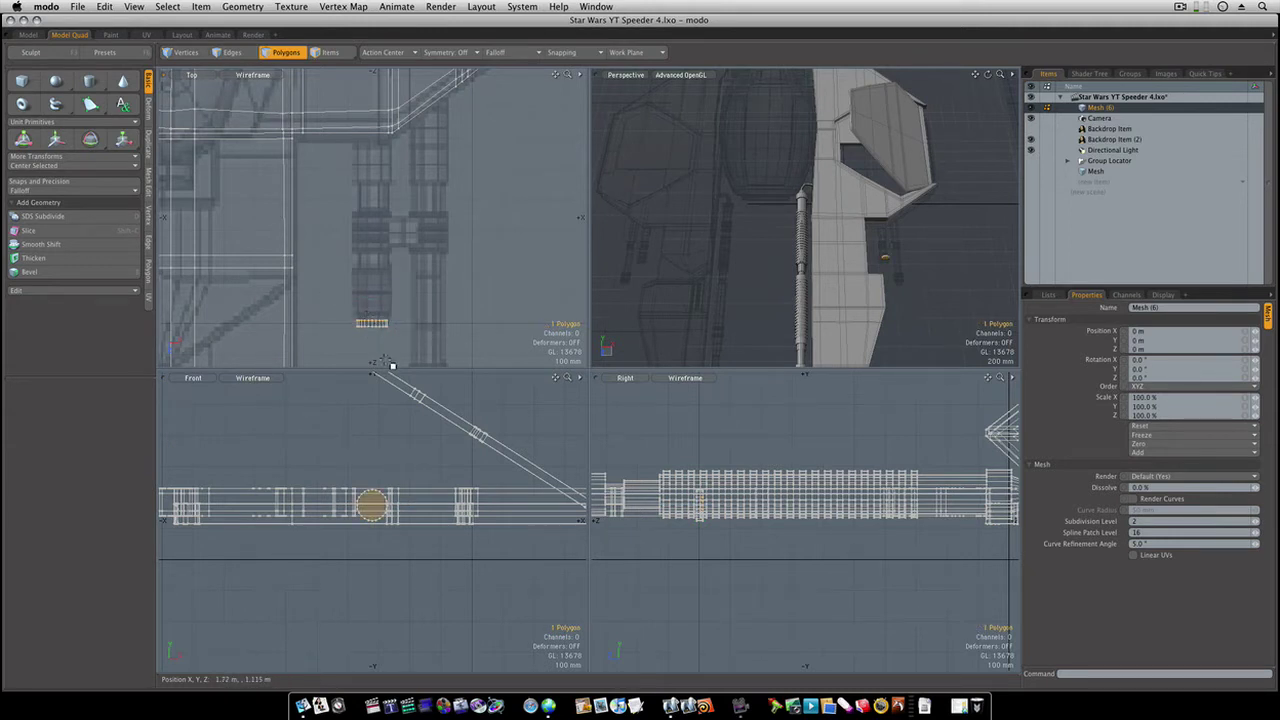
{"action": "key", "text": "b"}
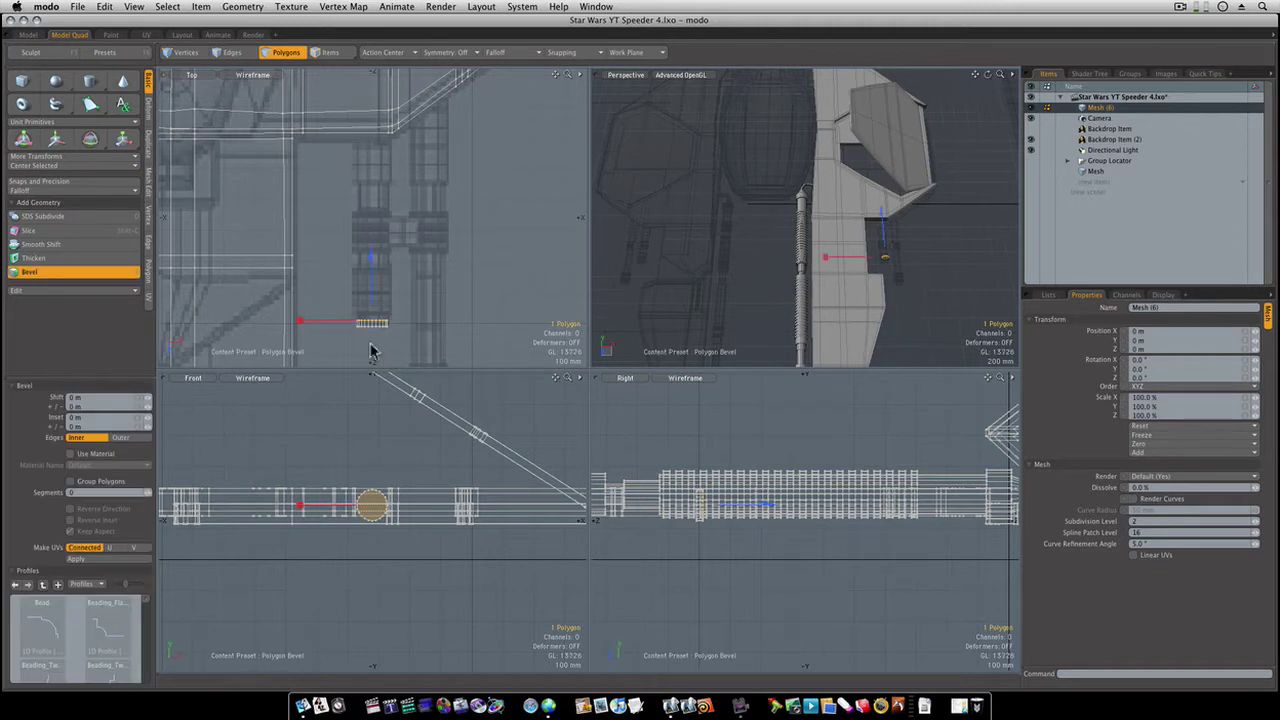
{"action": "left_click_drag", "start_coordinate": [341, 326], "coordinate": [344, 326]}
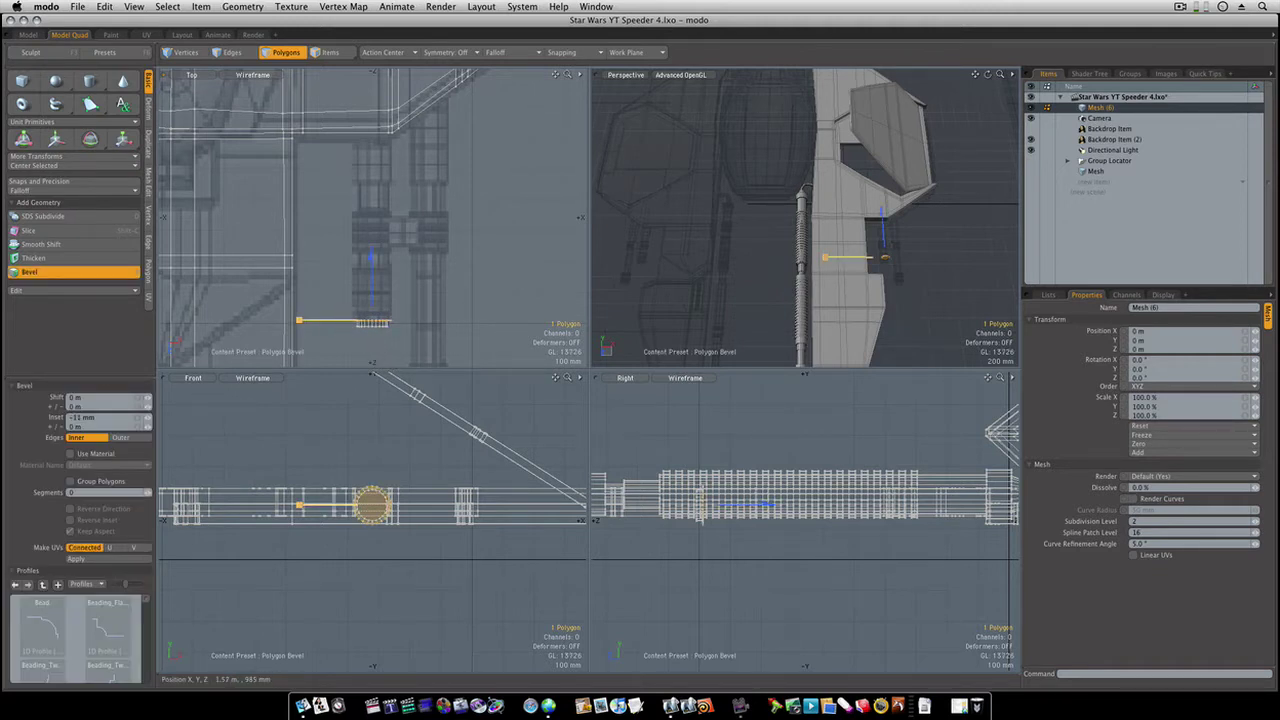
{"action": "key", "text": "space"}
{"action": "key", "text": "b"}
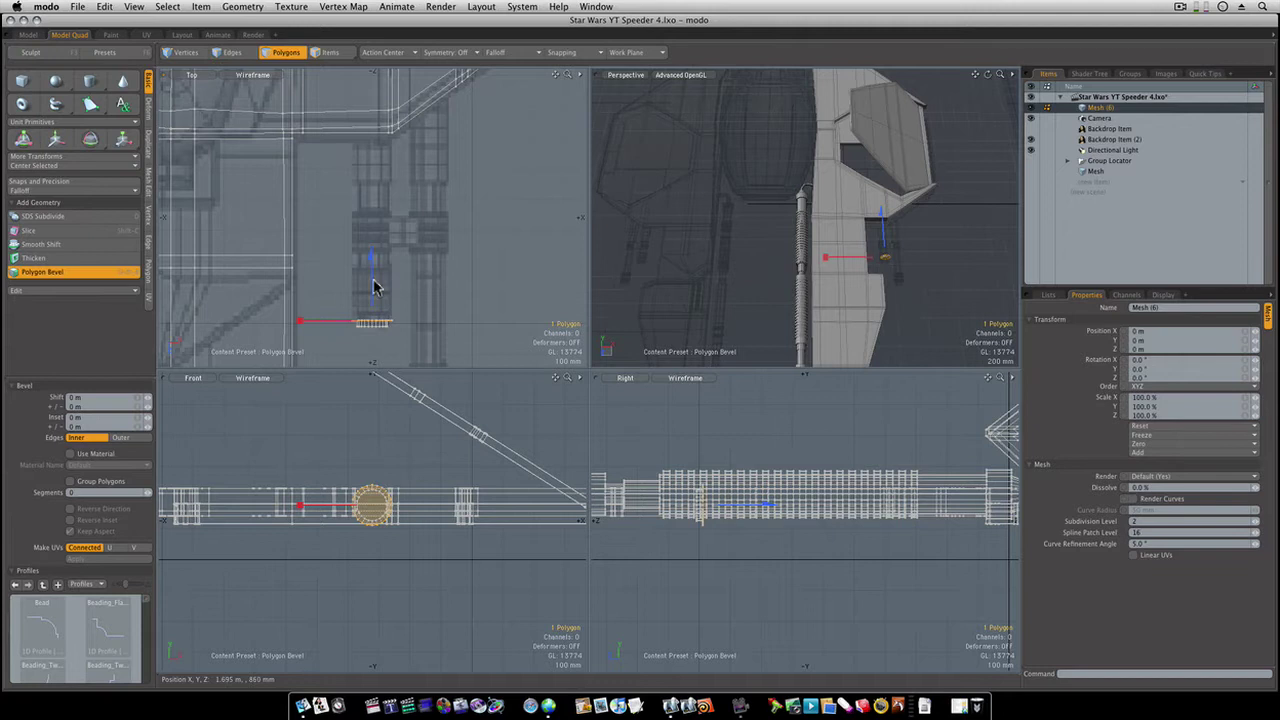
{"action": "left_click_drag", "start_coordinate": [373, 287], "coordinate": [380, 260]}
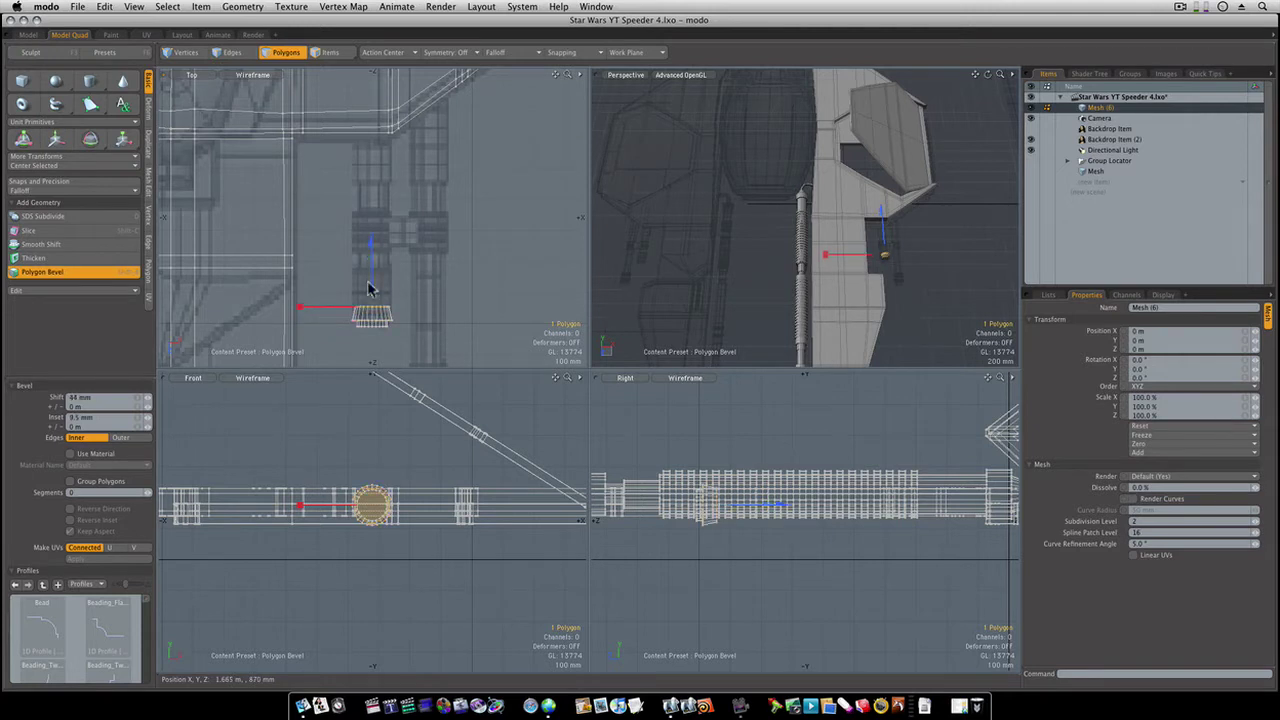
{"action": "left_click_drag", "start_coordinate": [299, 315], "coordinate": [298, 295]}
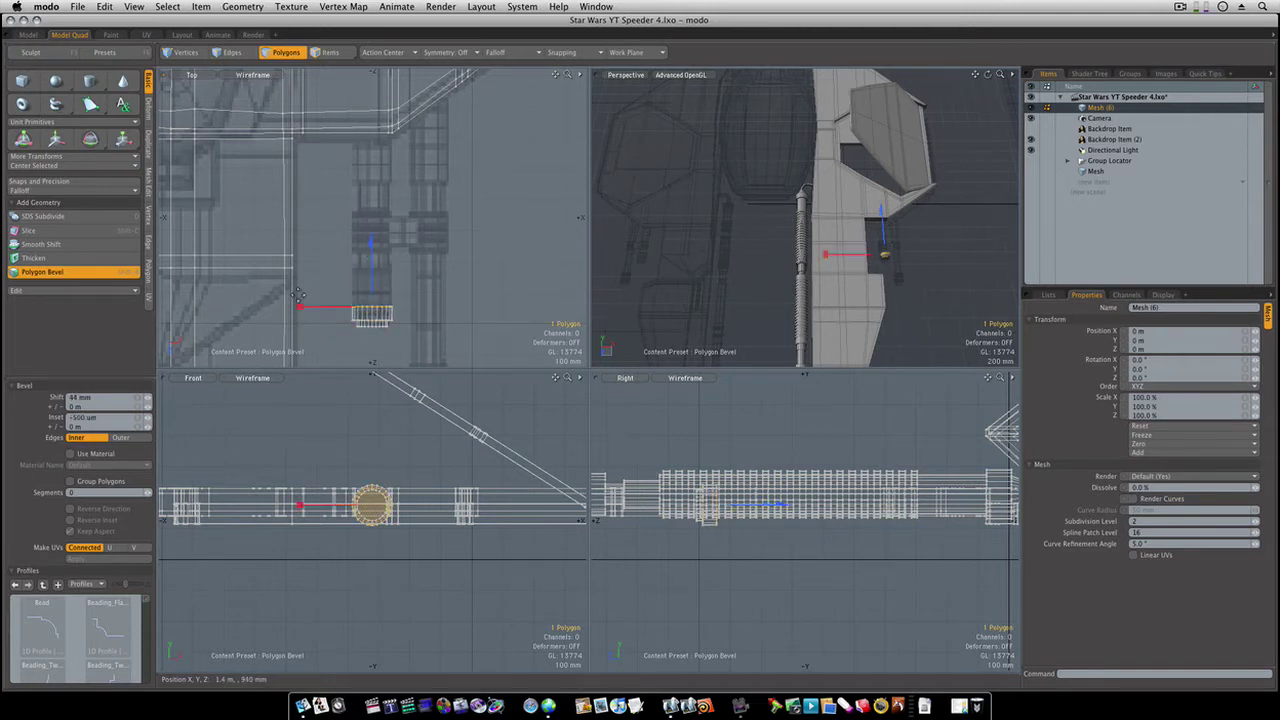
{"action": "left_click_drag", "start_coordinate": [371, 268], "coordinate": [370, 210]}
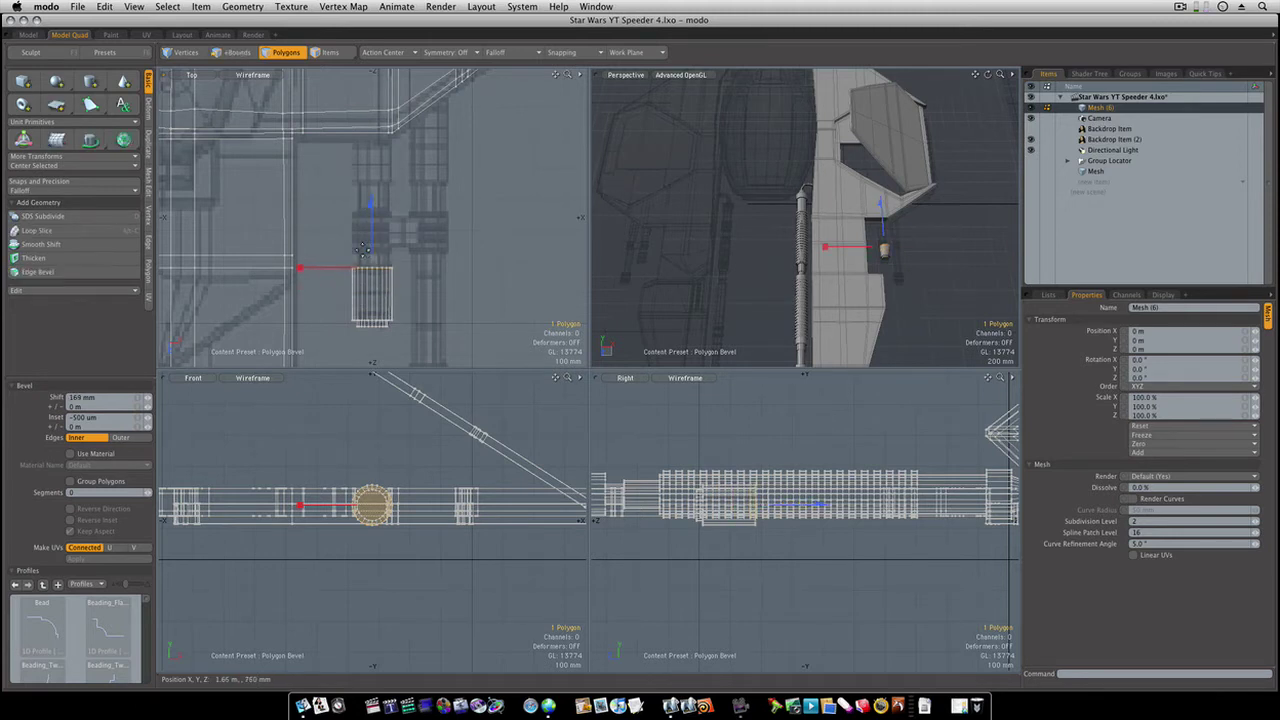
{"action": "key", "text": "space"}
Add further inset rings and forward steps, ending with a long final barrel section
{"action": "key", "text": "b"}
{"action": "mouse_move", "coordinate": [336, 263]}
{"action": "left_mouse_down"}
{"action": "mouse_move", "coordinate": [423, 231]}
{"action": "mouse_move", "coordinate": [376, 232]}
{"action": "left_mouse_up"}
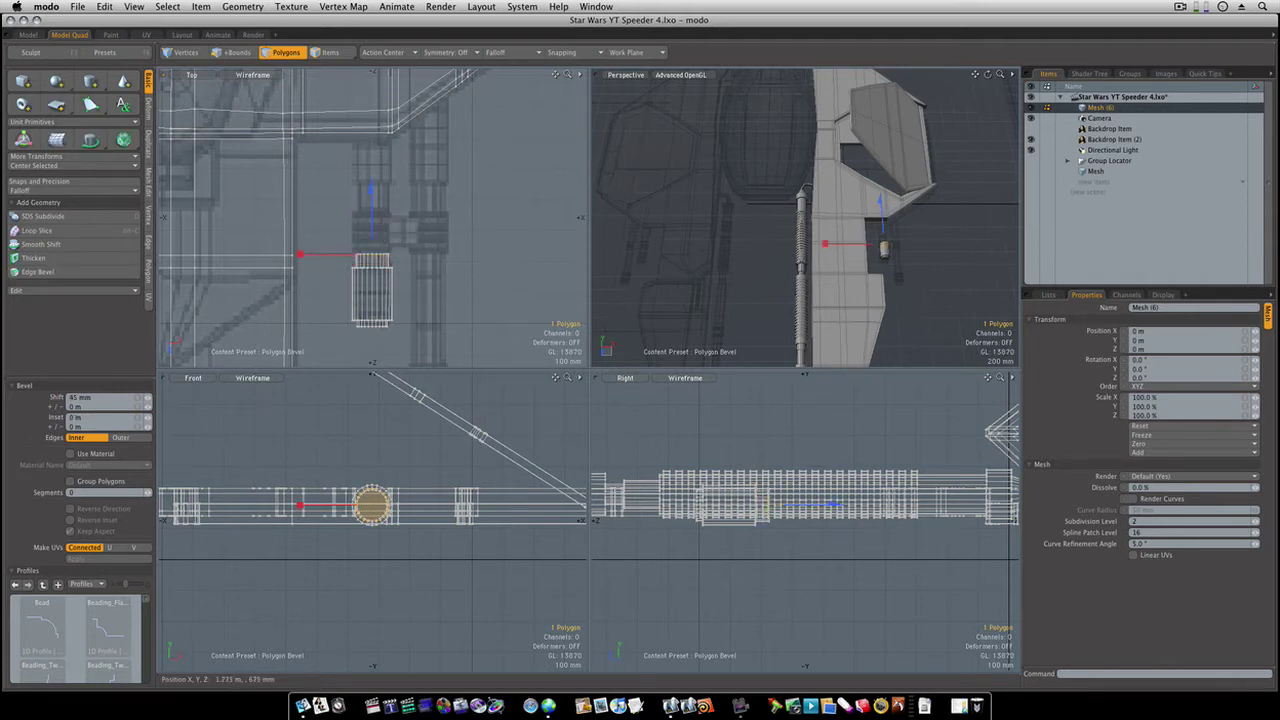
{"action": "left_click", "coordinate": [368, 242]}
{"action": "mouse_move", "coordinate": [338, 256]}
{"action": "left_mouse_down"}
{"action": "mouse_move", "coordinate": [372, 215]}
{"action": "mouse_move", "coordinate": [319, 220]}
{"action": "left_mouse_up"}
{"action": "left_click", "coordinate": [372, 245]}
{"action": "left_click", "coordinate": [368, 198]}
{"action": "left_click", "coordinate": [340, 222]}
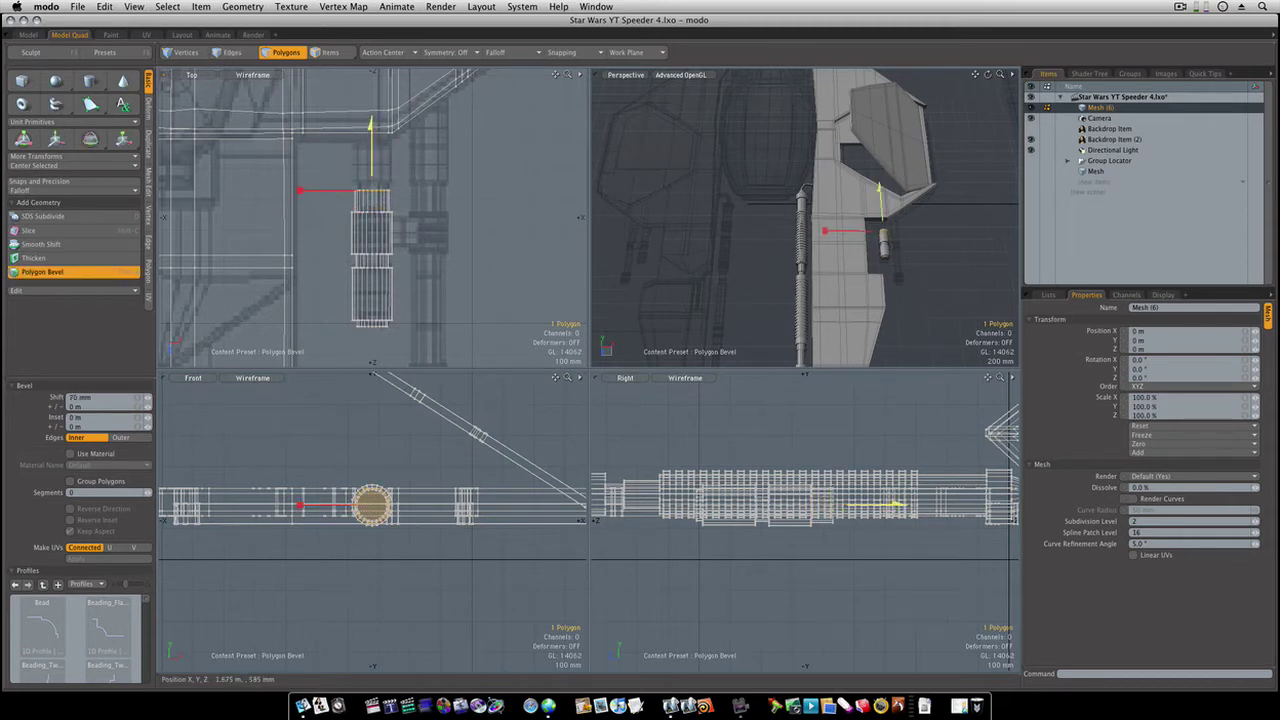
{"action": "mouse_move", "coordinate": [300, 222]}
{"action": "left_mouse_down"}
{"action": "mouse_move", "coordinate": [300, 187]}
{"action": "mouse_move", "coordinate": [295, 204]}
{"action": "left_mouse_up"}
{"action": "left_click", "coordinate": [298, 205]}
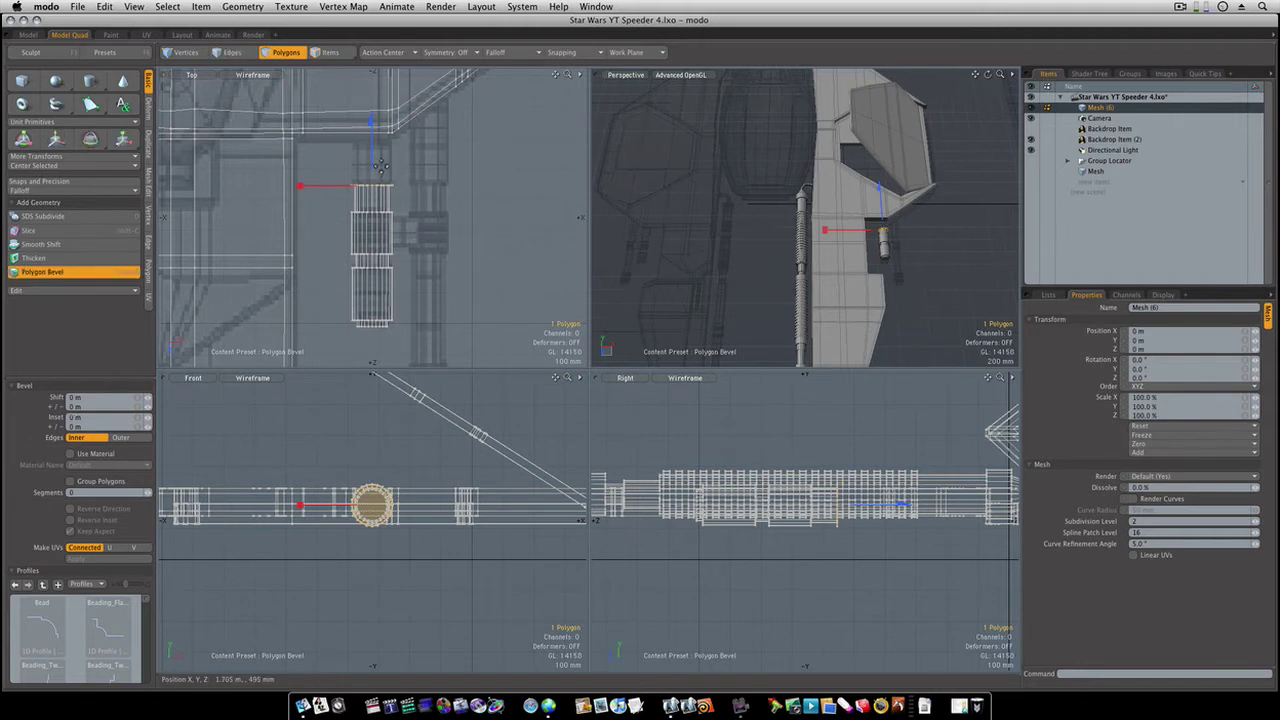
{"action": "left_click_drag", "start_coordinate": [371, 157], "coordinate": [371, 99]}
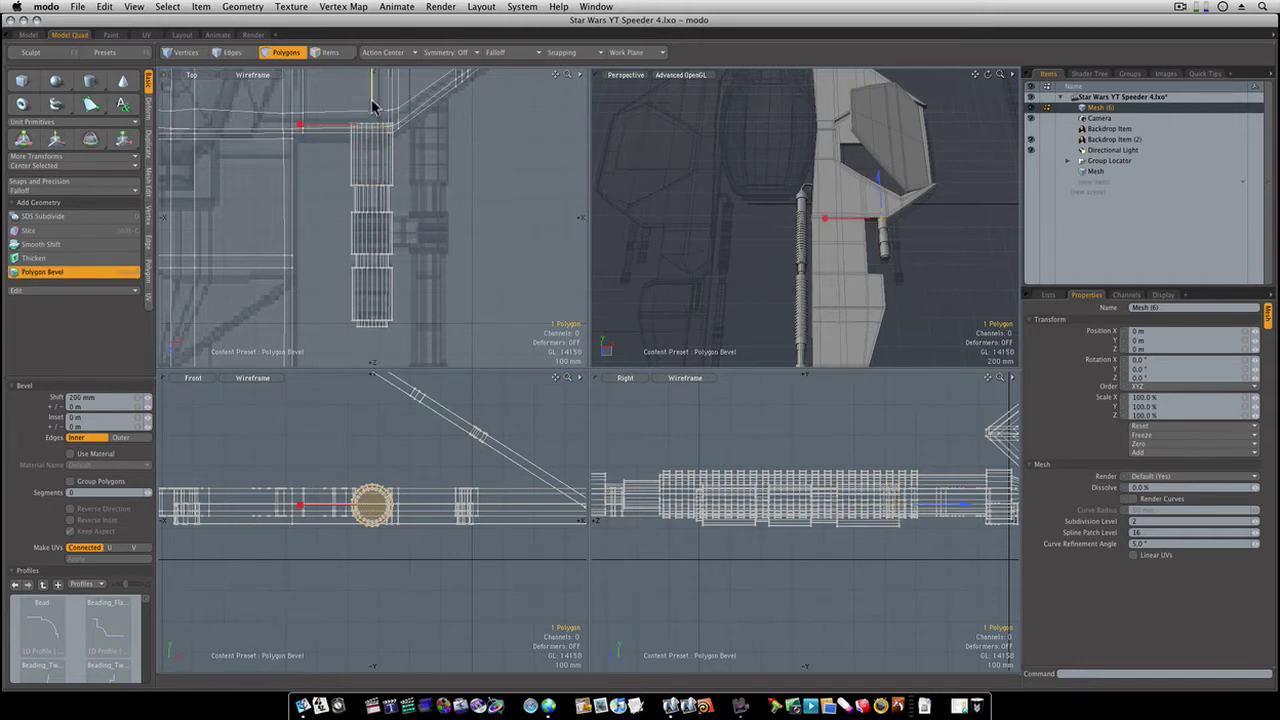
Finish the first barrel, then create and undo an unwanted sphere beside the gun
{"action": "key", "text": "space"}
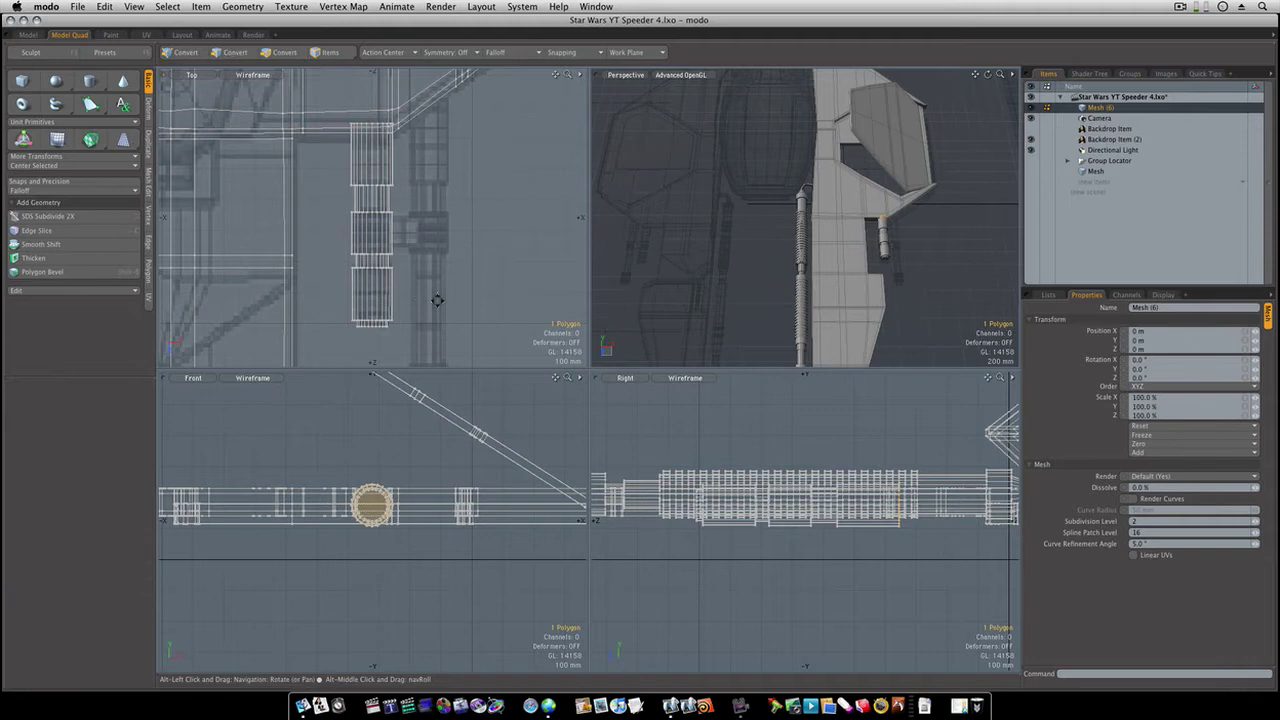
{"action": "mouse_move", "coordinate": [418, 305]}
{"action": "left_mouse_down", "text": "ctrl+alt"}
{"action": "mouse_move", "coordinate": [430, 303]}
{"action": "mouse_move", "coordinate": [412, 306]}
{"action": "left_mouse_up", "text": "ctrl+alt"}
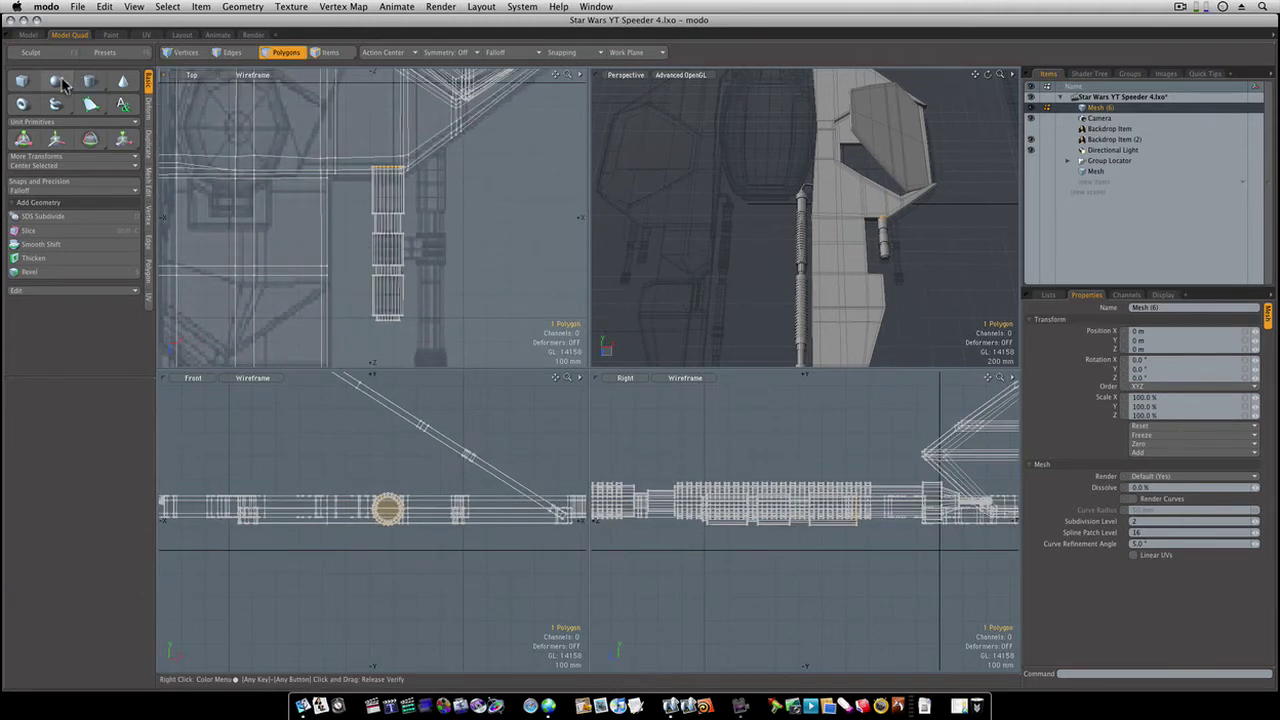
{"action": "left_click", "coordinate": [58, 81]}
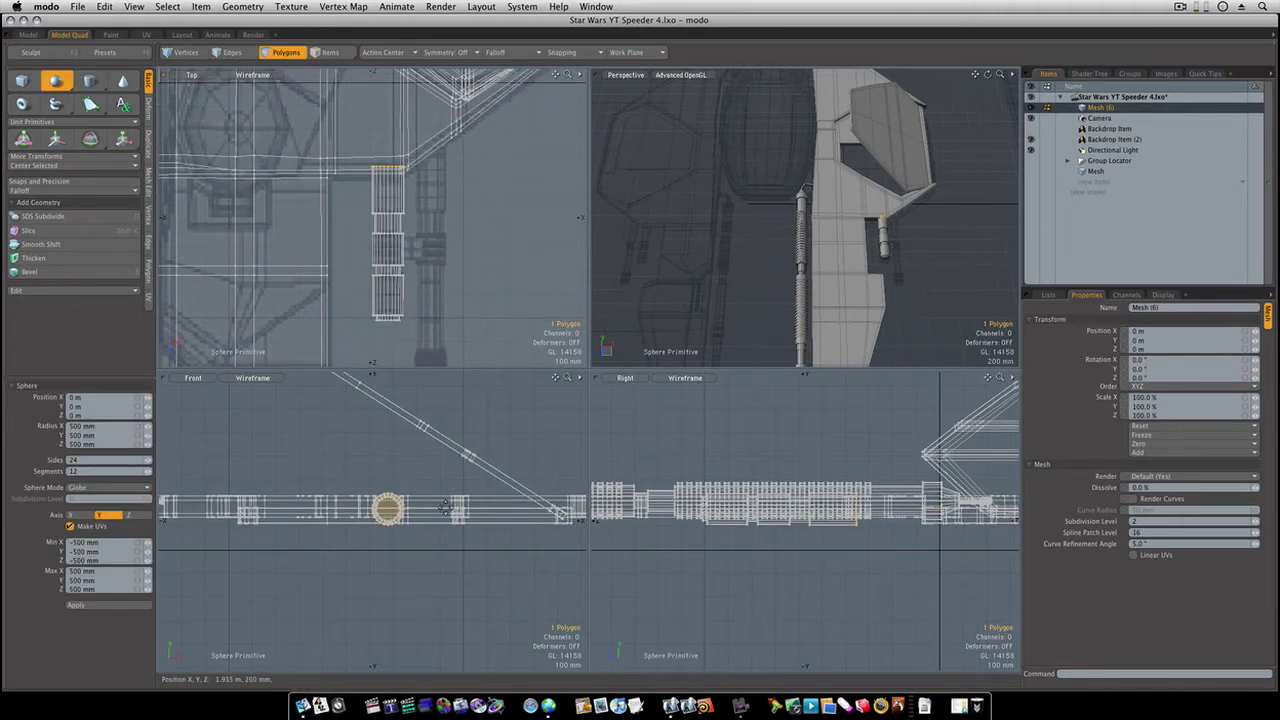
{"action": "key", "text": "ctrl+alt"}
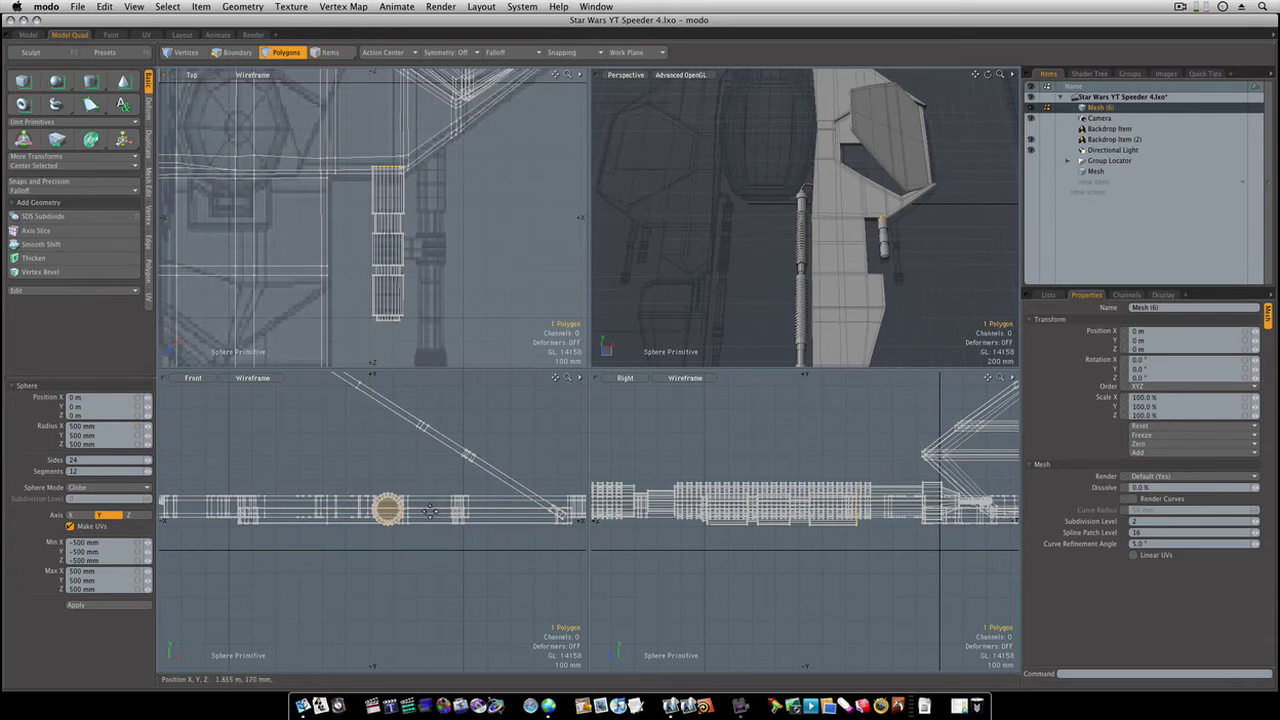
{"action": "left_click_drag", "start_coordinate": [428, 511], "coordinate": [446, 511]}
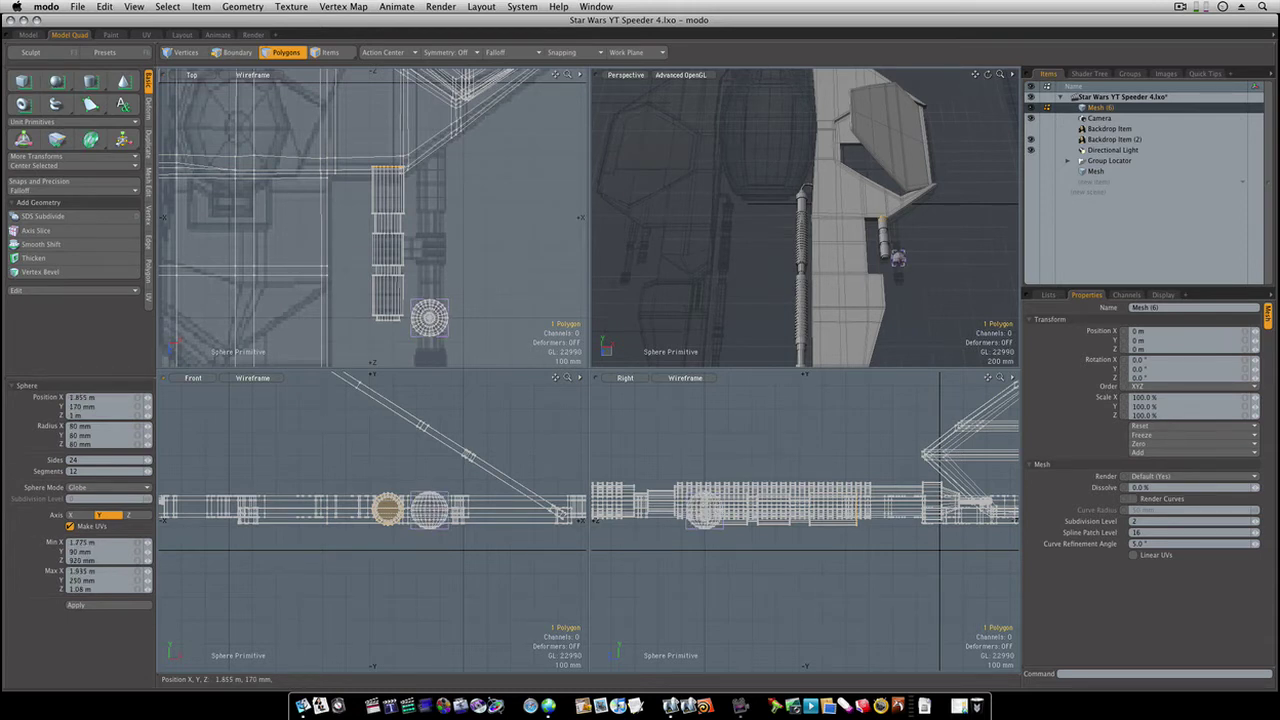
{"action": "key", "text": "ctrl+z"}
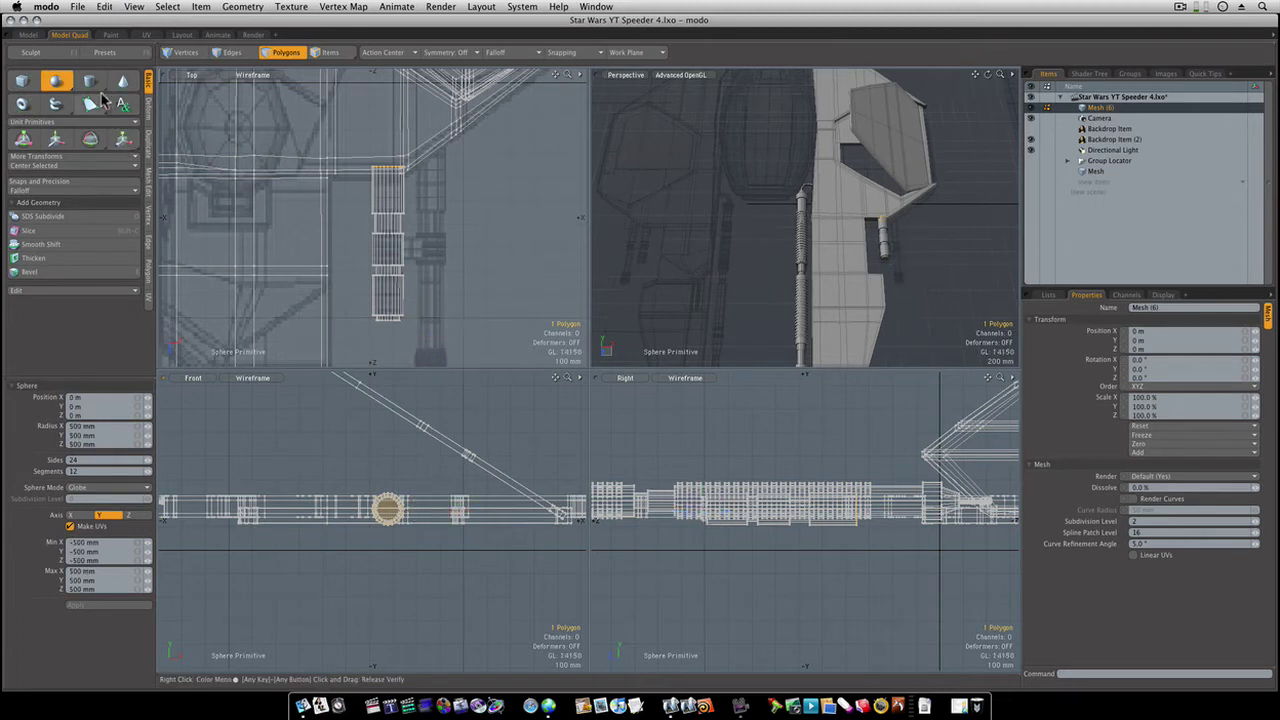
Draw a small cylinder beside the first barrel and slide it back along Z
{"action": "left_click", "coordinate": [91, 81]}
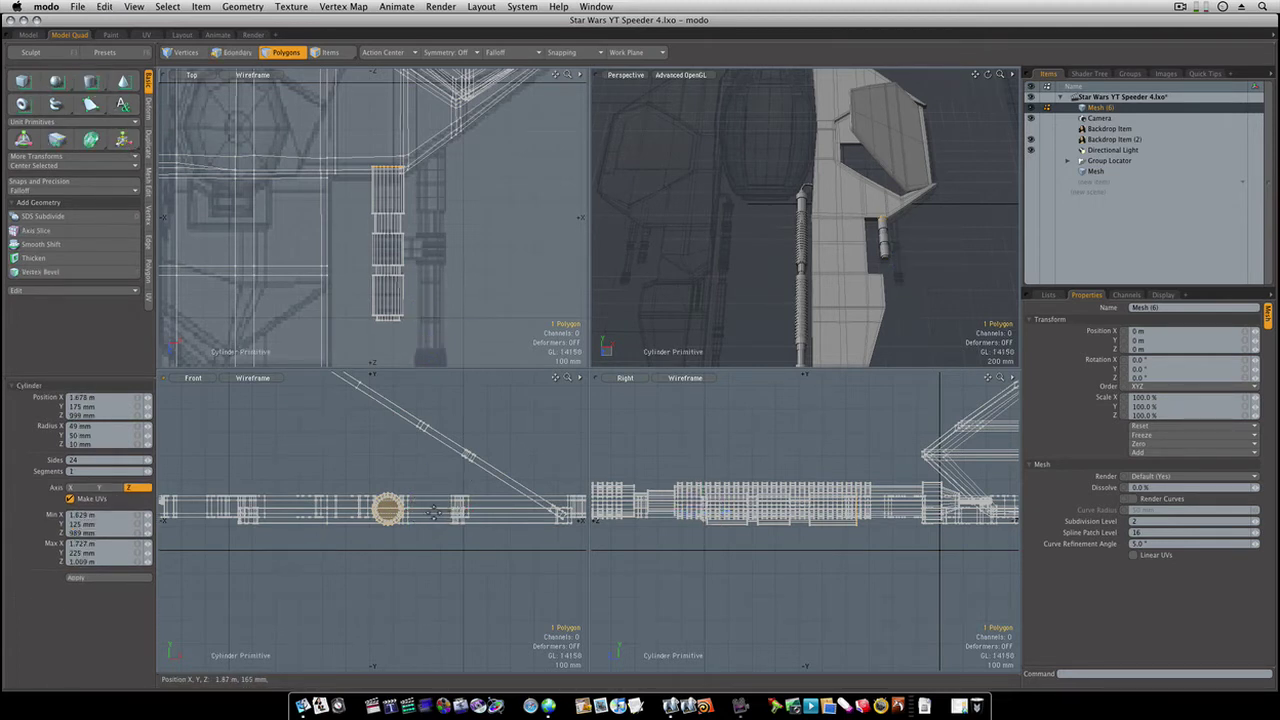
{"action": "left_click_drag", "start_coordinate": [432, 511], "coordinate": [434, 511]}
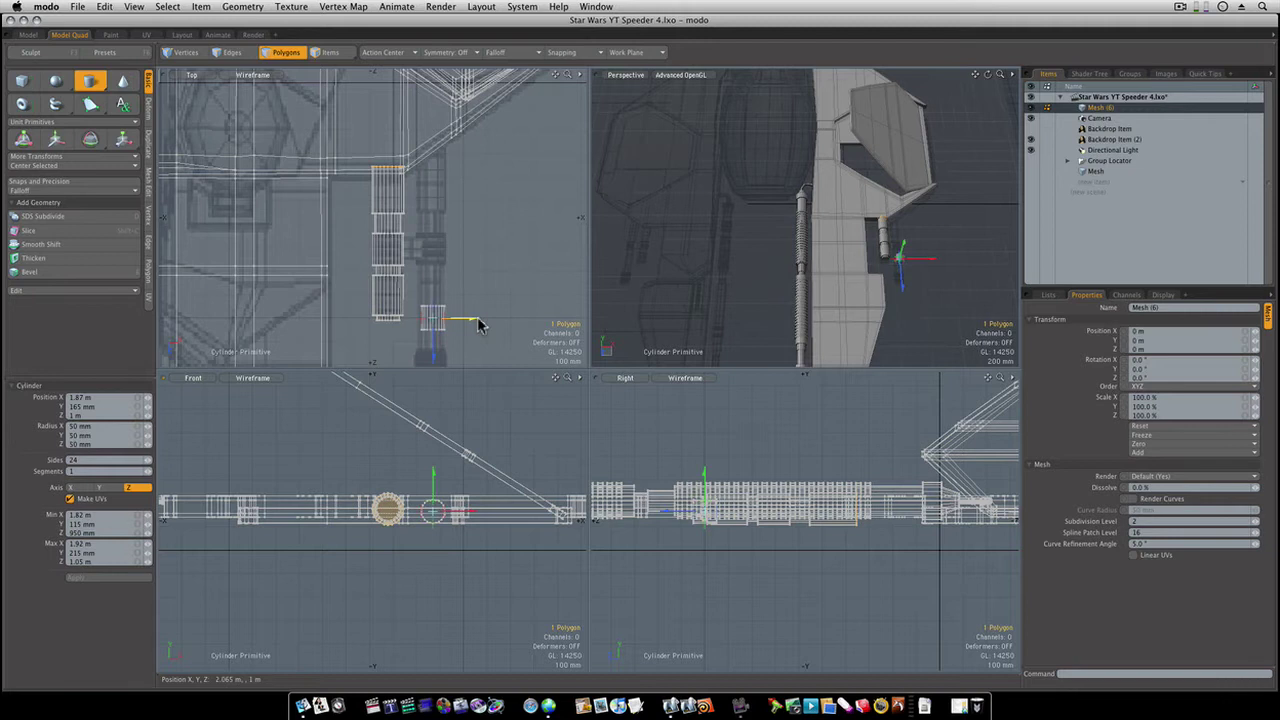
{"action": "mouse_move", "coordinate": [445, 315]}
{"action": "left_mouse_down", "text": "alt+shift"}
{"action": "mouse_move", "coordinate": [465, 300]}
{"action": "mouse_move", "coordinate": [398, 322]}
{"action": "left_mouse_up", "text": "alt+shift"}
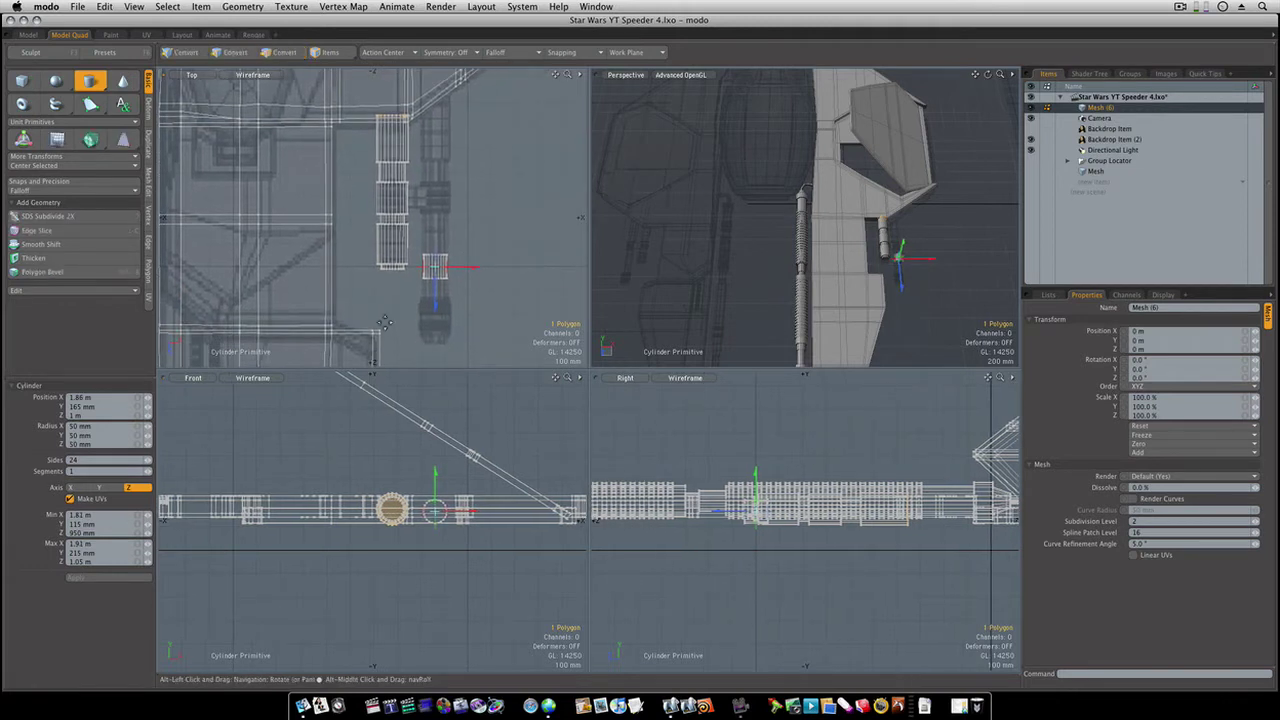
{"action": "mouse_move", "coordinate": [434, 267]}
{"action": "left_mouse_down"}
{"action": "mouse_move", "coordinate": [440, 355]}
{"action": "mouse_move", "coordinate": [447, 338]}
{"action": "left_mouse_up"}
Select the new cylinder's end face and bevel it with a slight inset and a ~20 mm extrusion
{"action": "key", "text": "shift+a"}
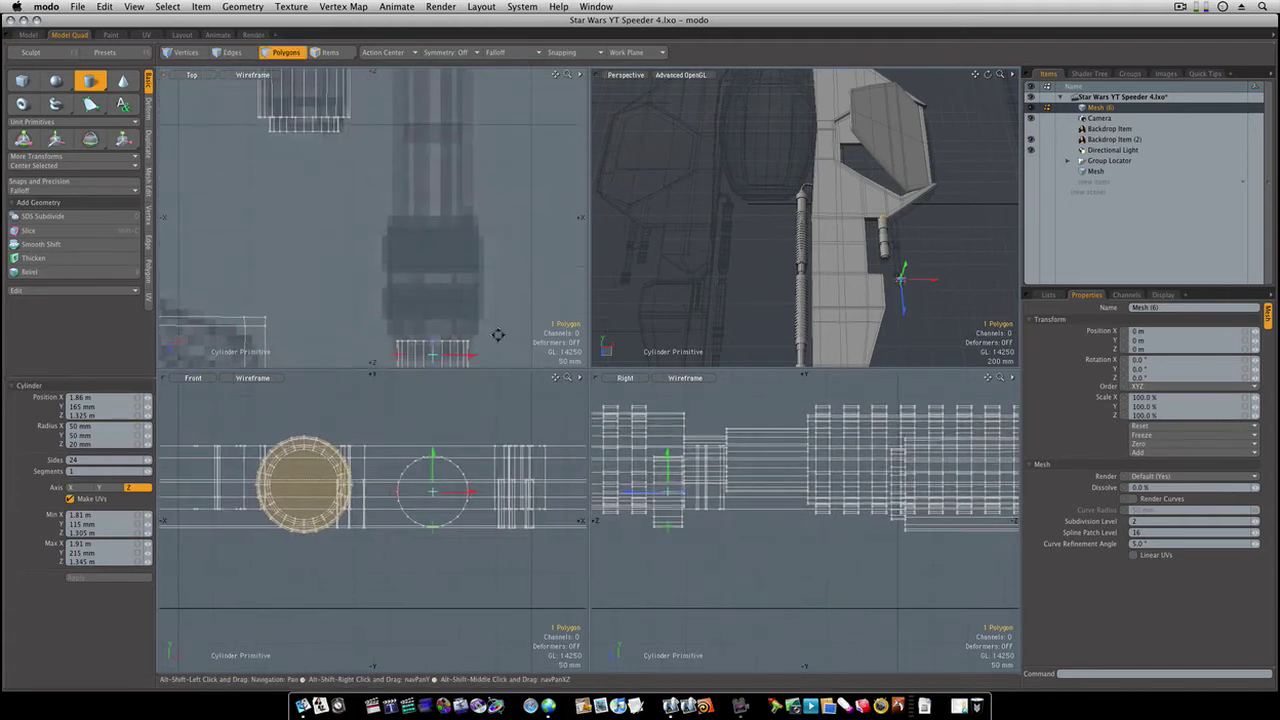
{"action": "key", "text": "space"}
{"action": "left_click_drag", "start_coordinate": [377, 245], "coordinate": [511, 298]}
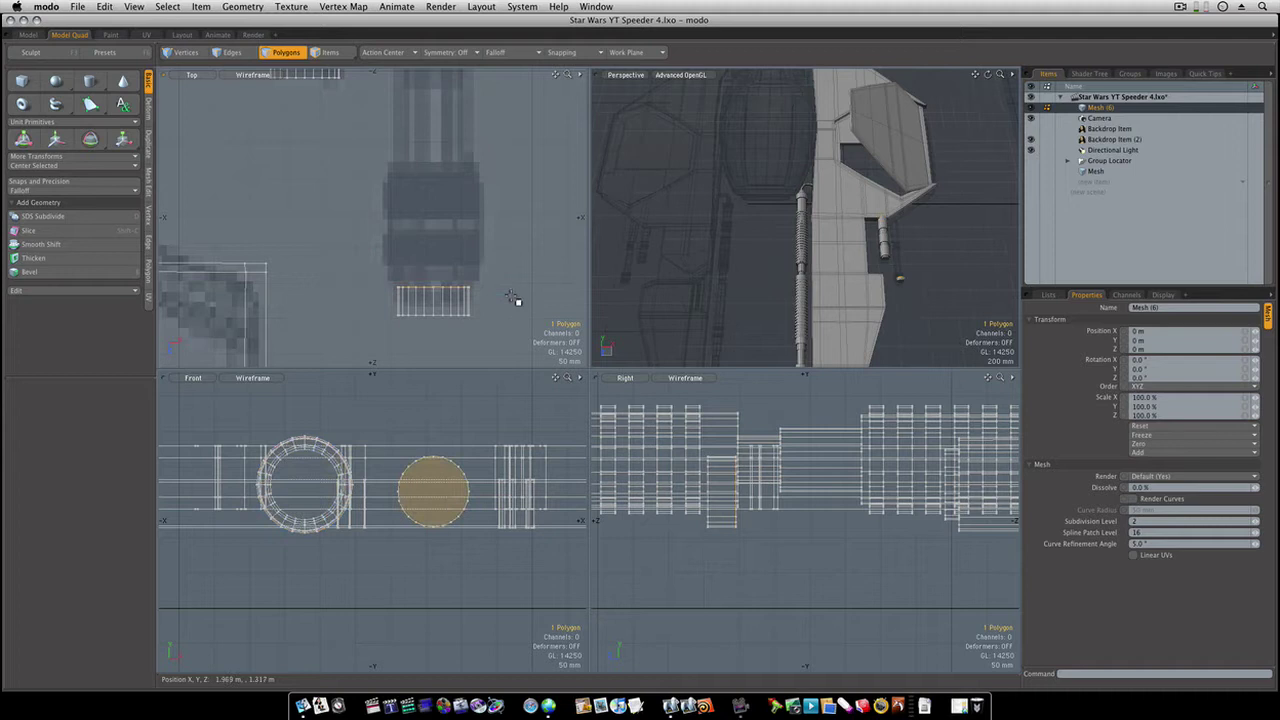
{"action": "key", "text": "b"}
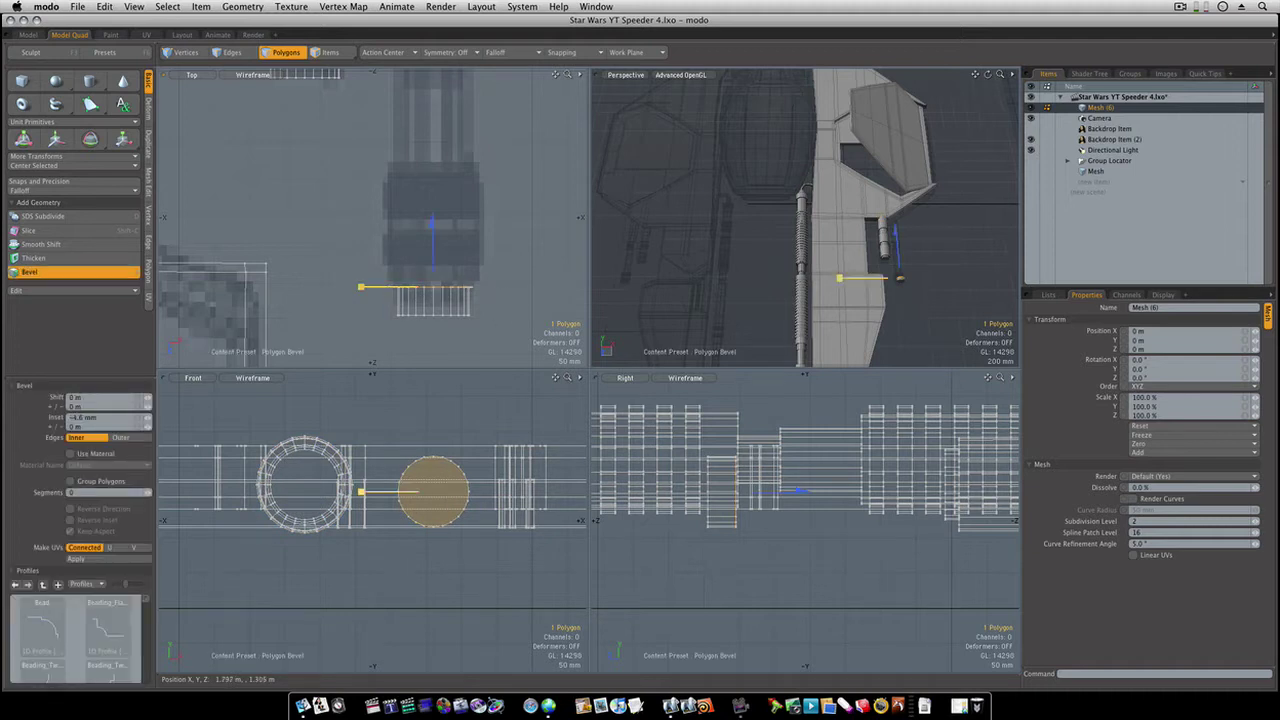
{"action": "key", "text": "ctrl+z"}
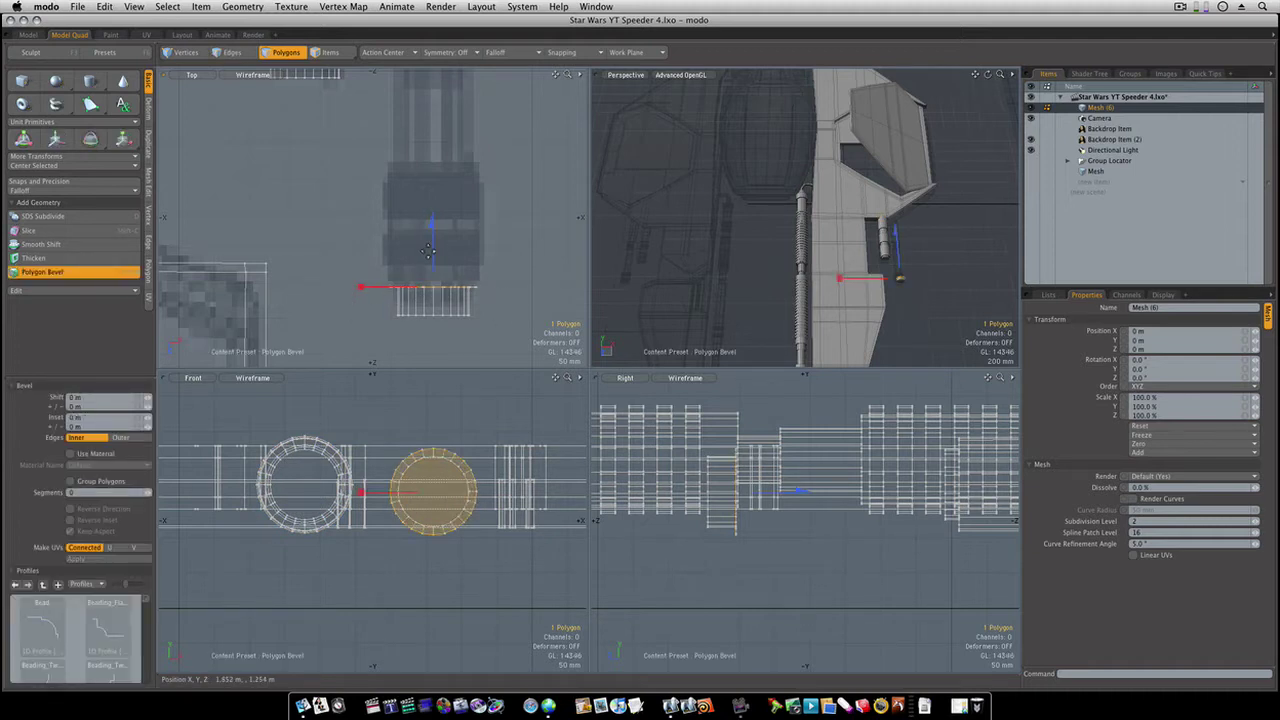
{"action": "left_click_drag", "start_coordinate": [435, 255], "coordinate": [435, 250]}
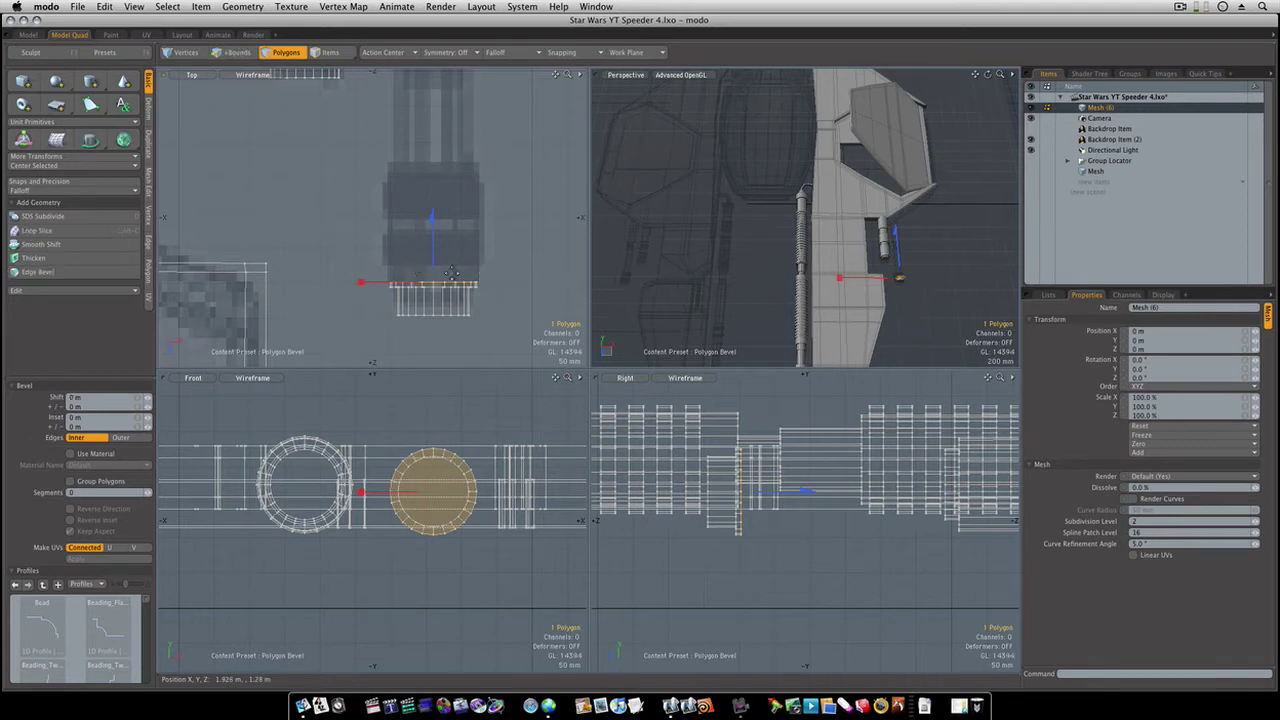
{"action": "left_click_drag", "start_coordinate": [363, 283], "coordinate": [361, 283]}
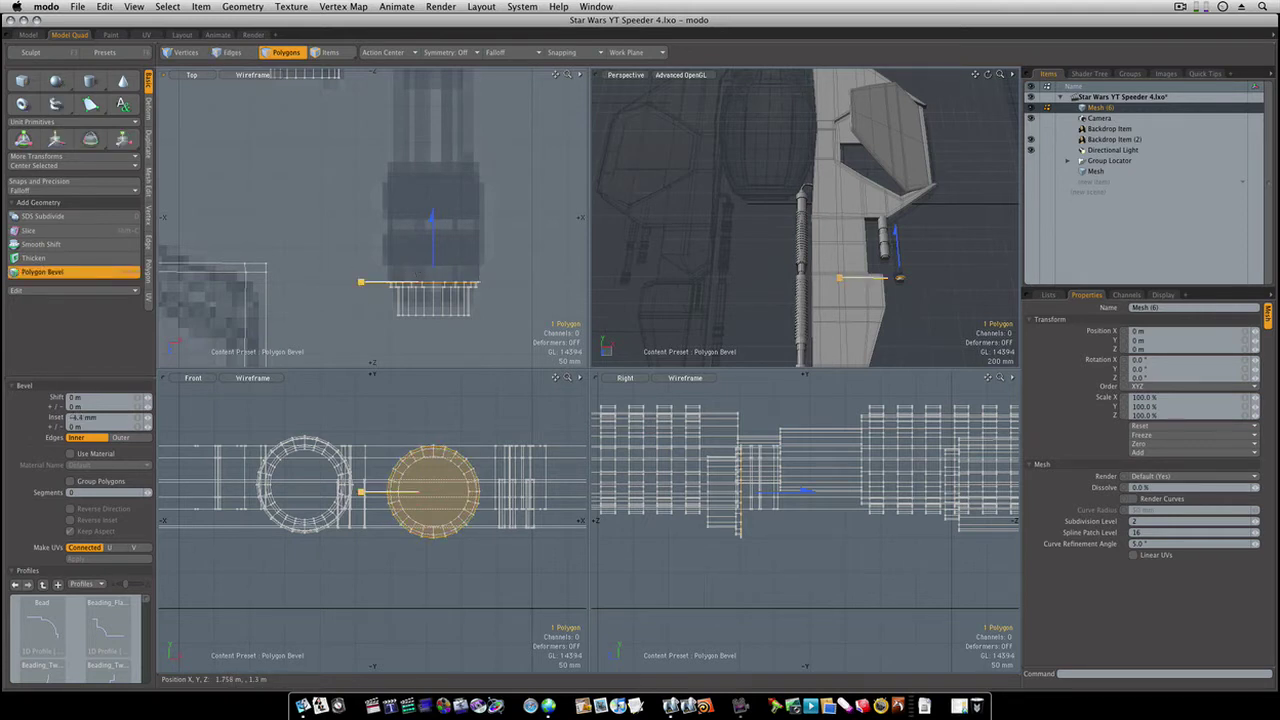
{"action": "left_click", "coordinate": [345, 287]}
{"action": "left_click_drag", "start_coordinate": [434, 245], "coordinate": [432, 205]}
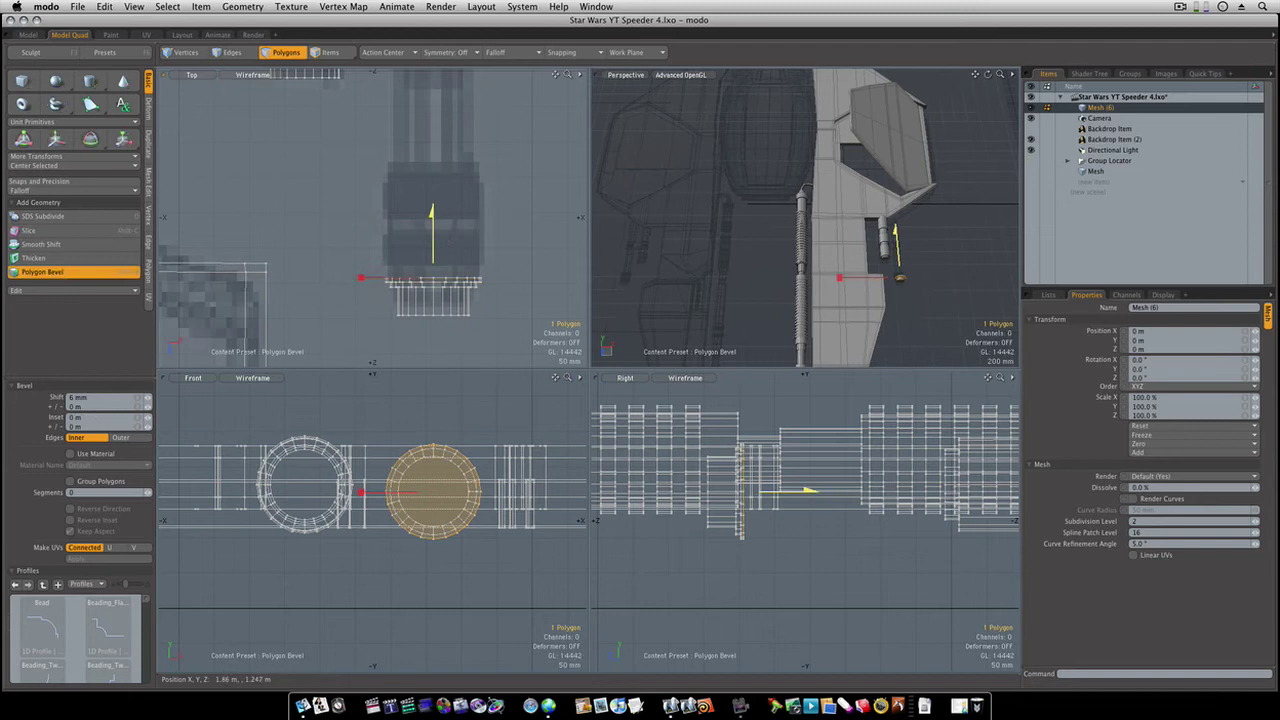
{"action": "key", "text": "space"}
Add an inset ring step, a ~49 mm extrusion, and another inset ring
{"action": "key", "text": "b"}
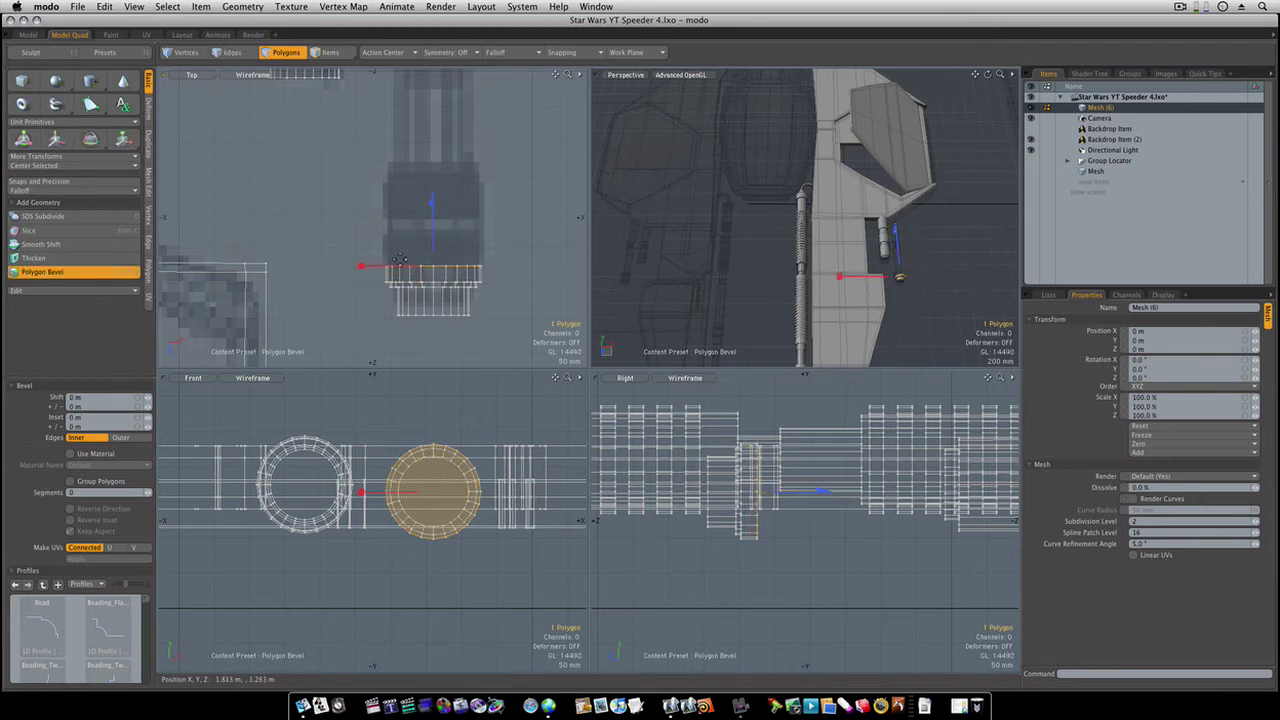
{"action": "left_click_drag", "start_coordinate": [397, 270], "coordinate": [363, 264]}
{"action": "key", "text": "space"}
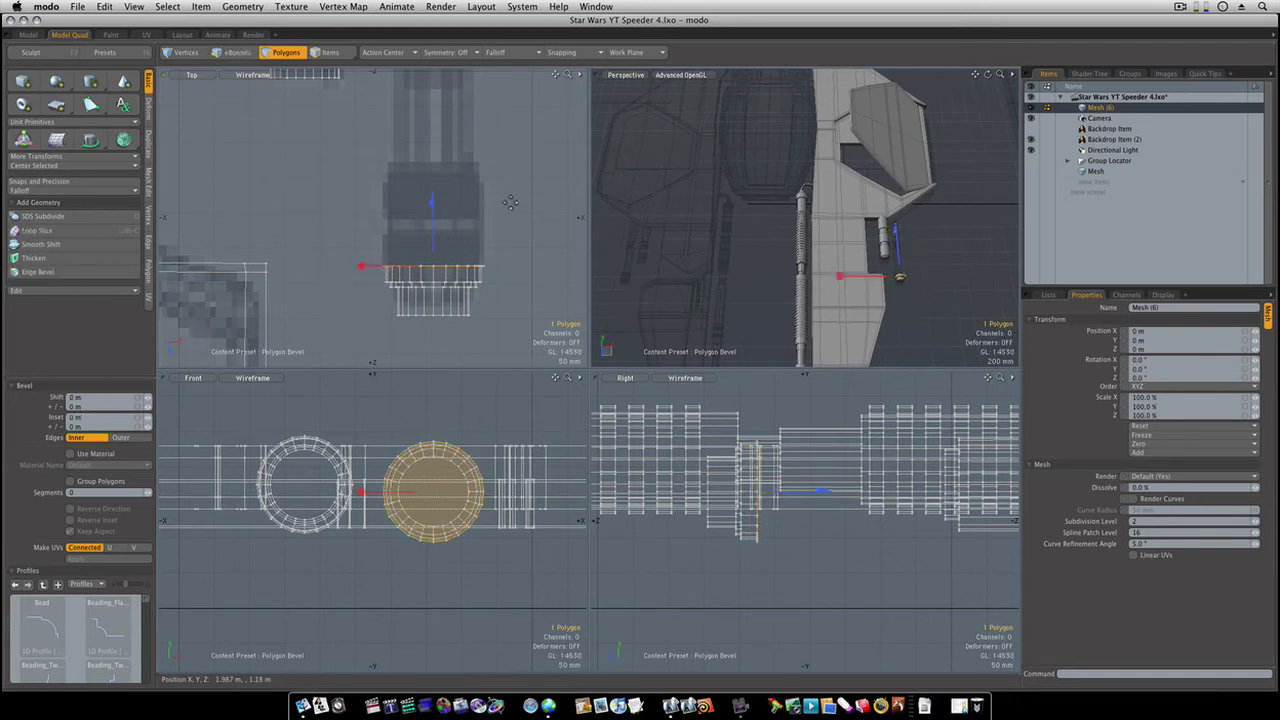
{"action": "key", "text": "b"}
{"action": "left_click_drag", "start_coordinate": [432, 228], "coordinate": [432, 195]}
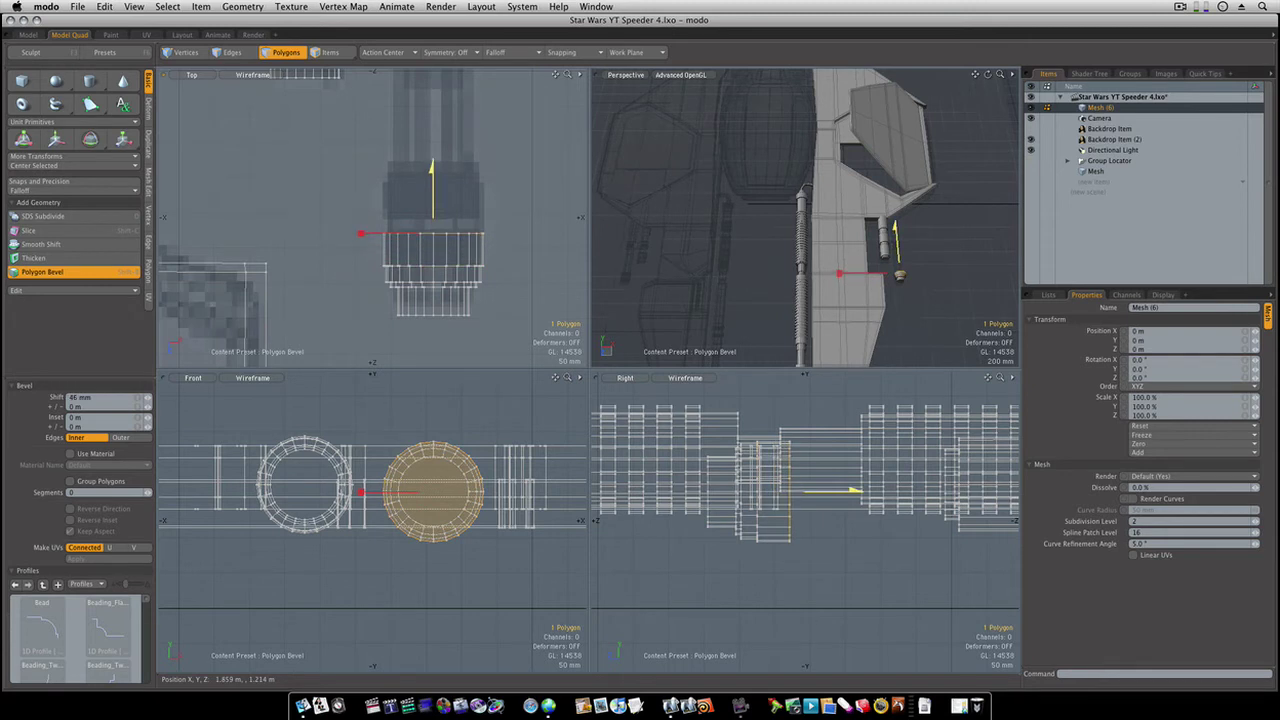
{"action": "key", "text": "space"}
{"action": "key", "text": "b"}
{"action": "left_click", "coordinate": [361, 232]}
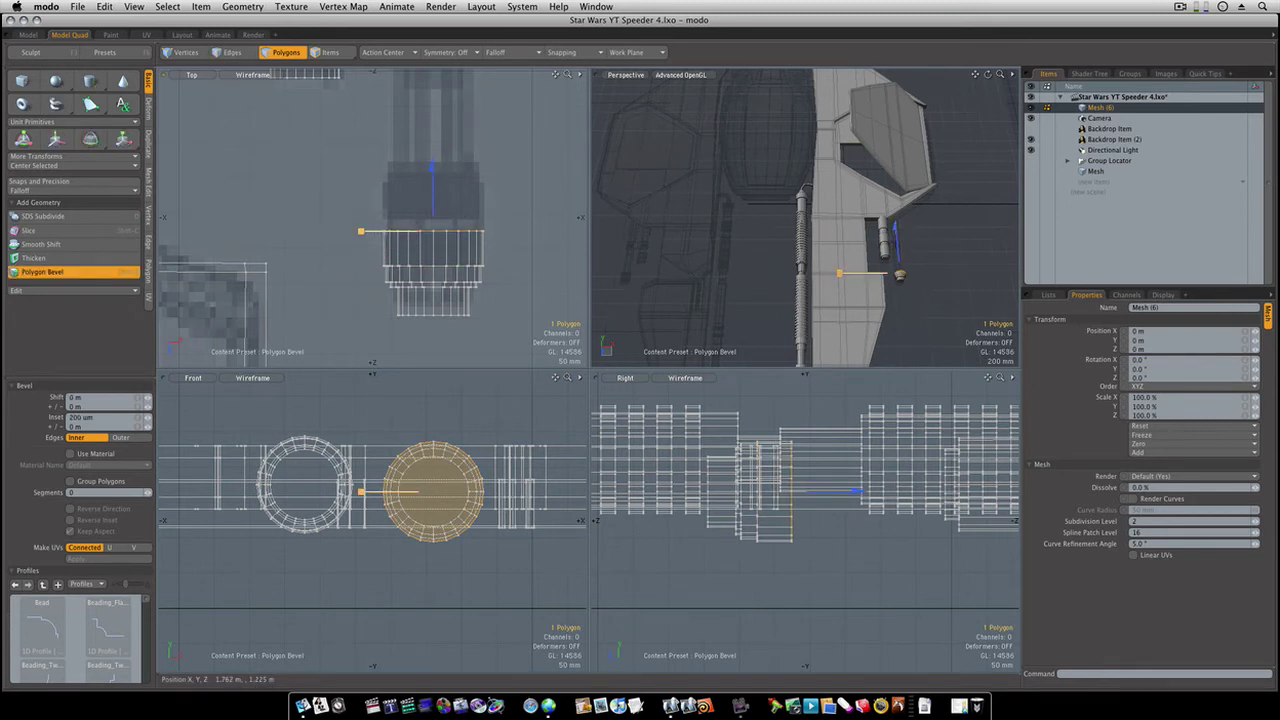
{"action": "left_click_drag", "start_coordinate": [361, 232], "coordinate": [432, 177], "text": "ctrl"}
{"action": "key", "text": "space"}
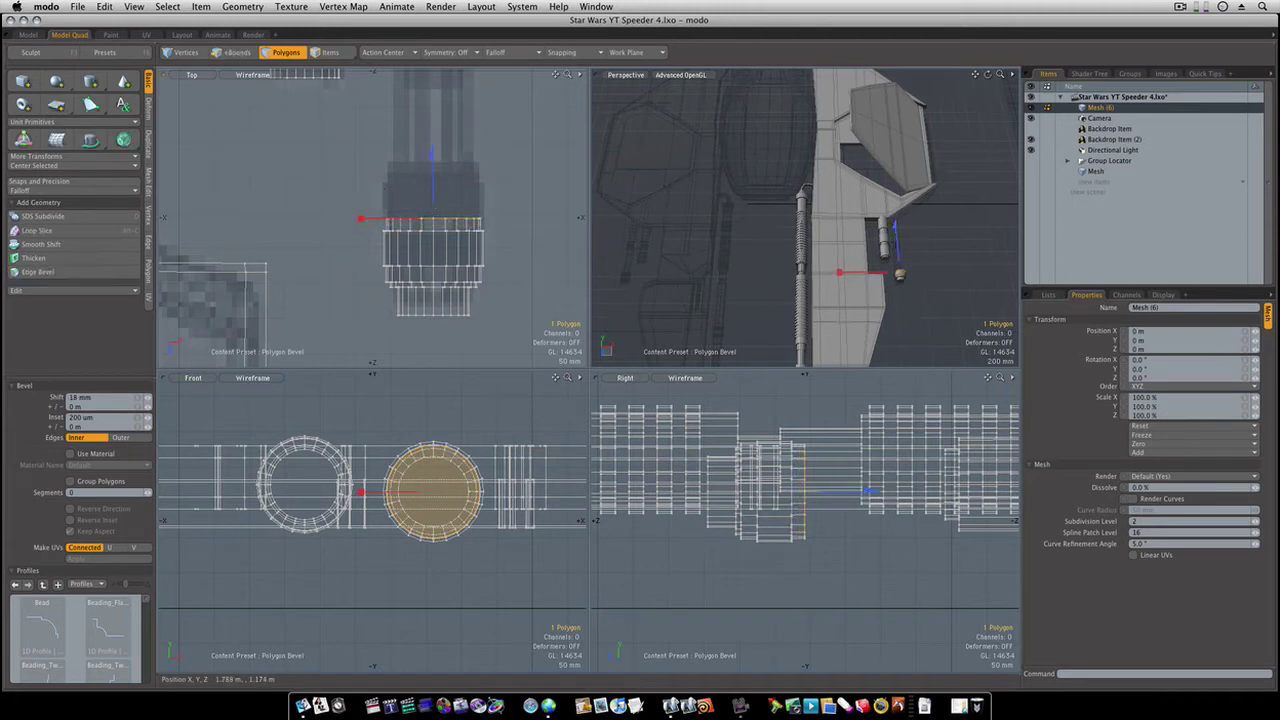
Extrude the barrel 80 mm, inset another ring, and stretch the barrel much further out
{"action": "key", "text": "b"}
{"action": "left_click", "coordinate": [363, 218]}
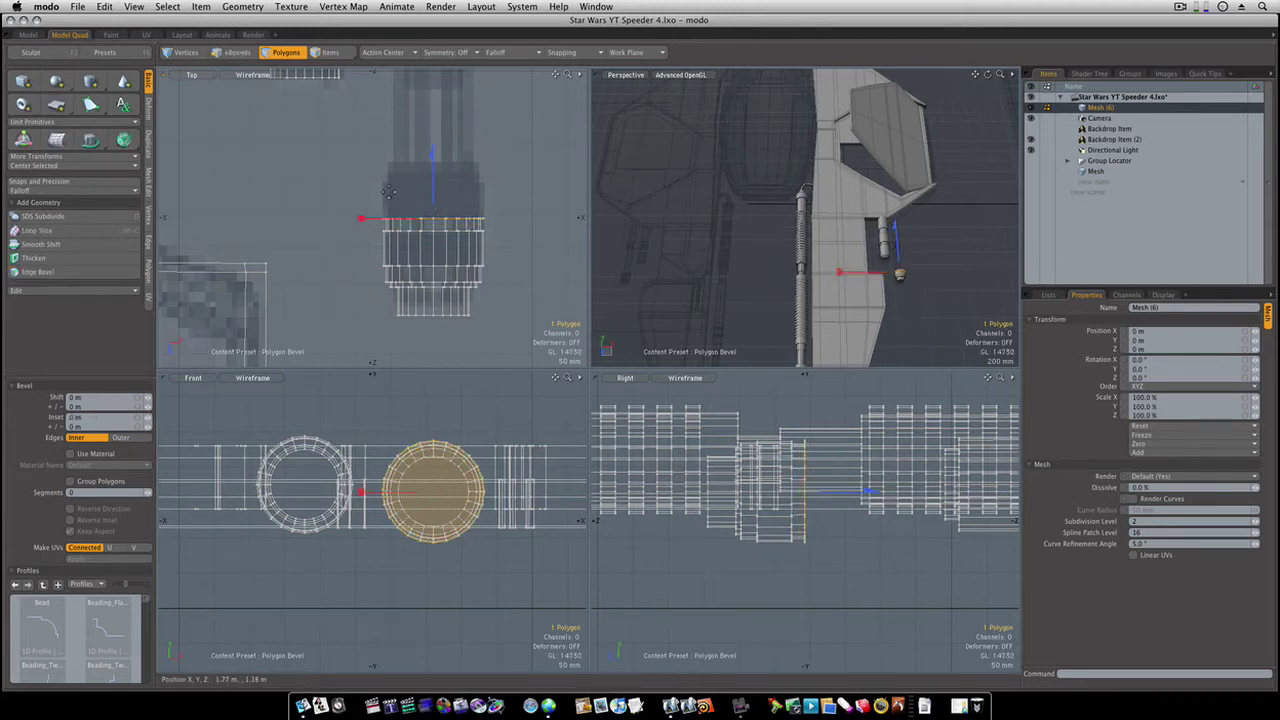
{"action": "left_click_drag", "start_coordinate": [436, 195], "coordinate": [347, 131]}
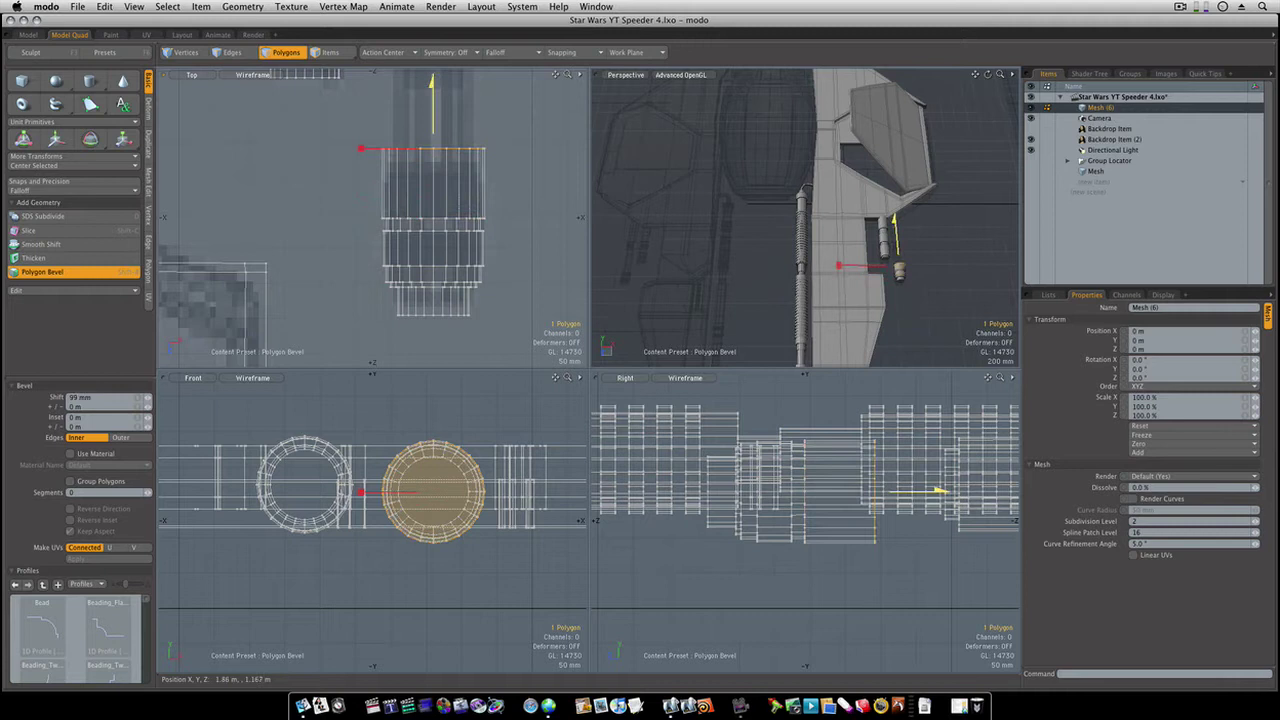
{"action": "key", "text": "b"}
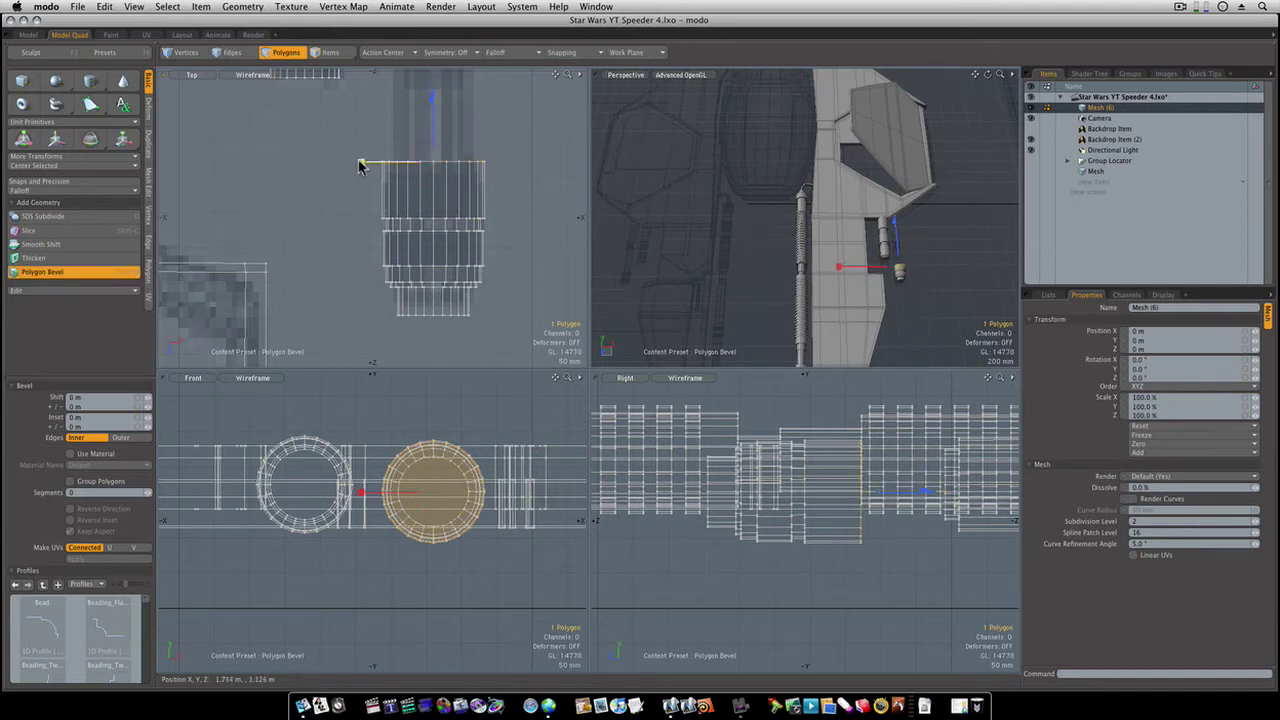
{"action": "left_click_drag", "start_coordinate": [358, 162], "coordinate": [436, 115]}
{"action": "left_click", "coordinate": [362, 162]}
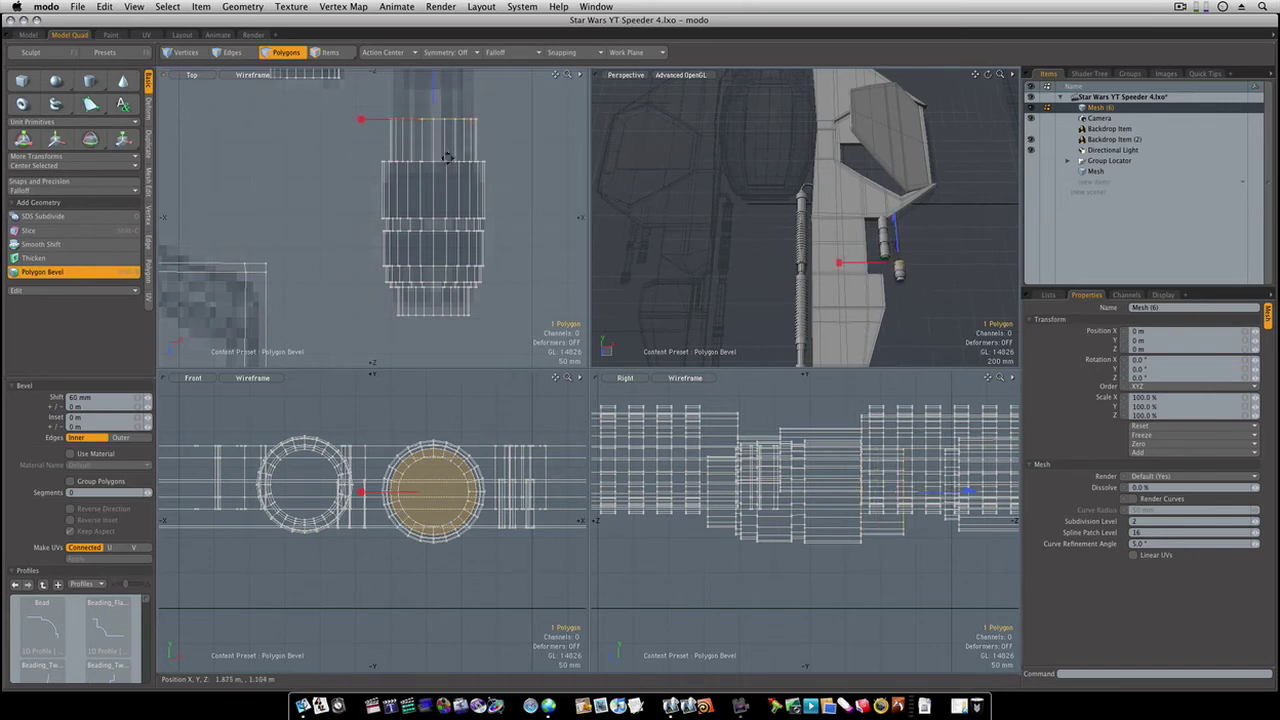
{"action": "left_click_drag", "start_coordinate": [449, 212], "coordinate": [447, 260], "text": "alt"}
{"action": "scroll", "coordinate": [447, 260], "scroll_direction": "down", "scroll_amount": 3}
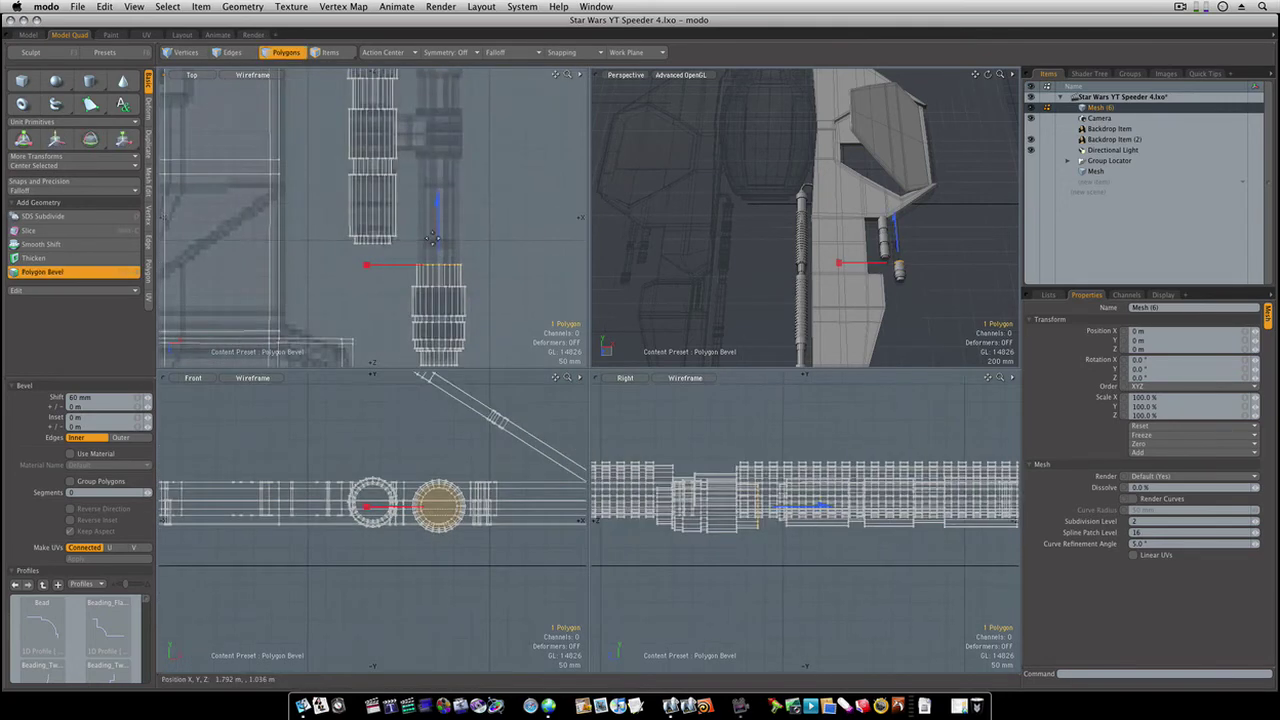
{"action": "left_click_drag", "start_coordinate": [437, 200], "coordinate": [437, 97]}
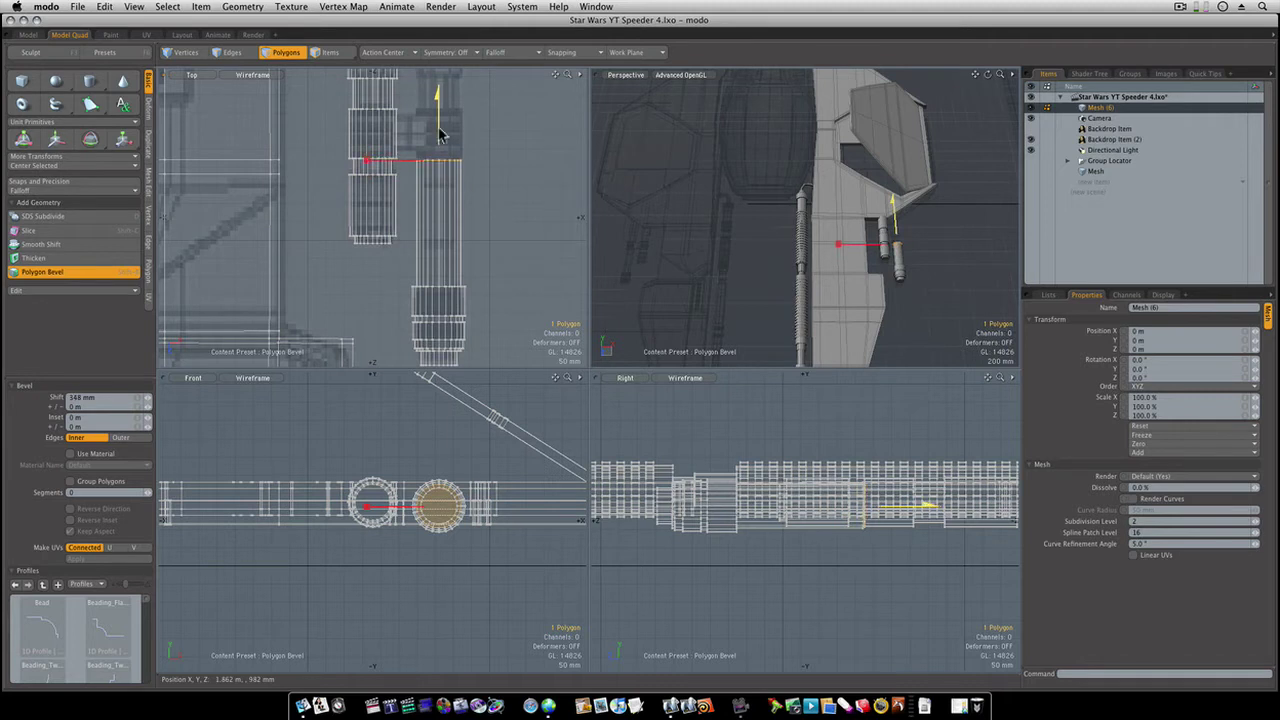
{"action": "mouse_move", "coordinate": [418, 176]}
{"action": "left_mouse_down"}
{"action": "mouse_move", "coordinate": [398, 170]}
{"action": "mouse_move", "coordinate": [420, 120]}
{"action": "left_mouse_up"}
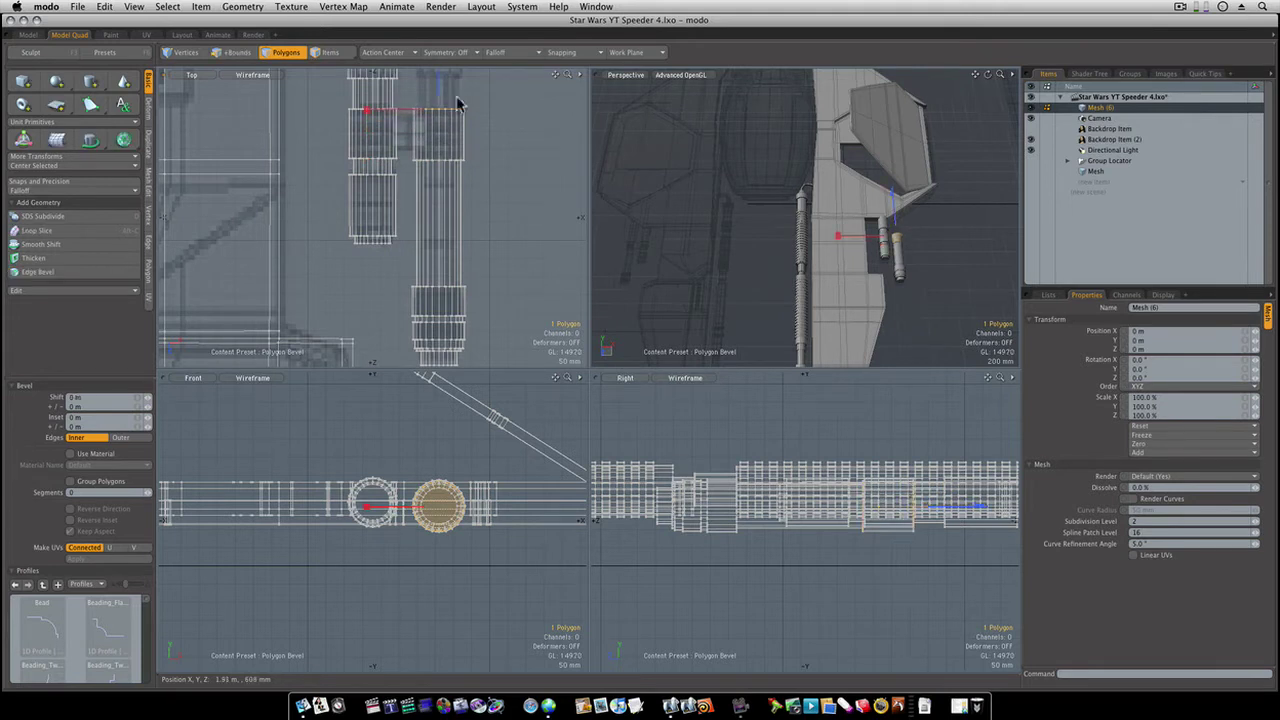
Narrow the barrel tip and extrude it further out to complete the second barrel
{"action": "left_click", "coordinate": [367, 110]}
{"action": "mouse_move", "coordinate": [430, 108]}
{"action": "left_mouse_down"}
{"action": "mouse_move", "coordinate": [444, 74]}
{"action": "mouse_move", "coordinate": [444, 196]}
{"action": "left_mouse_up"}
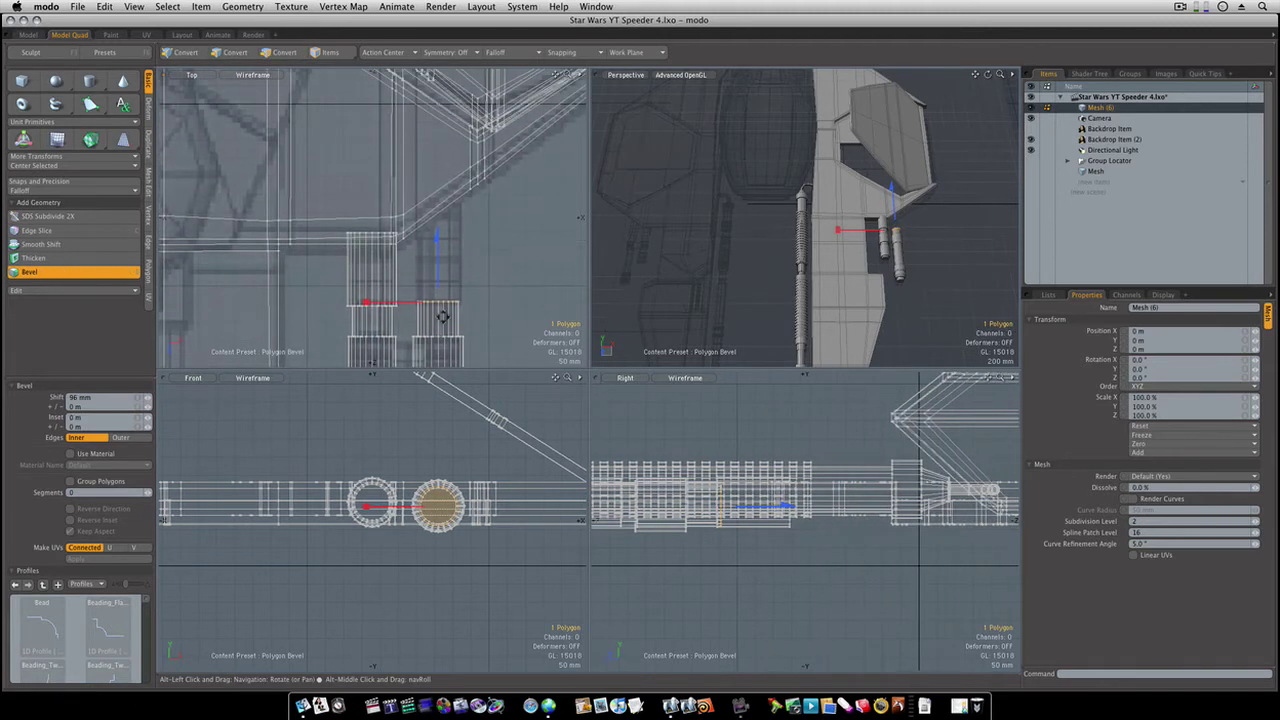
{"action": "key", "text": "space"}
{"action": "key", "text": "b"}
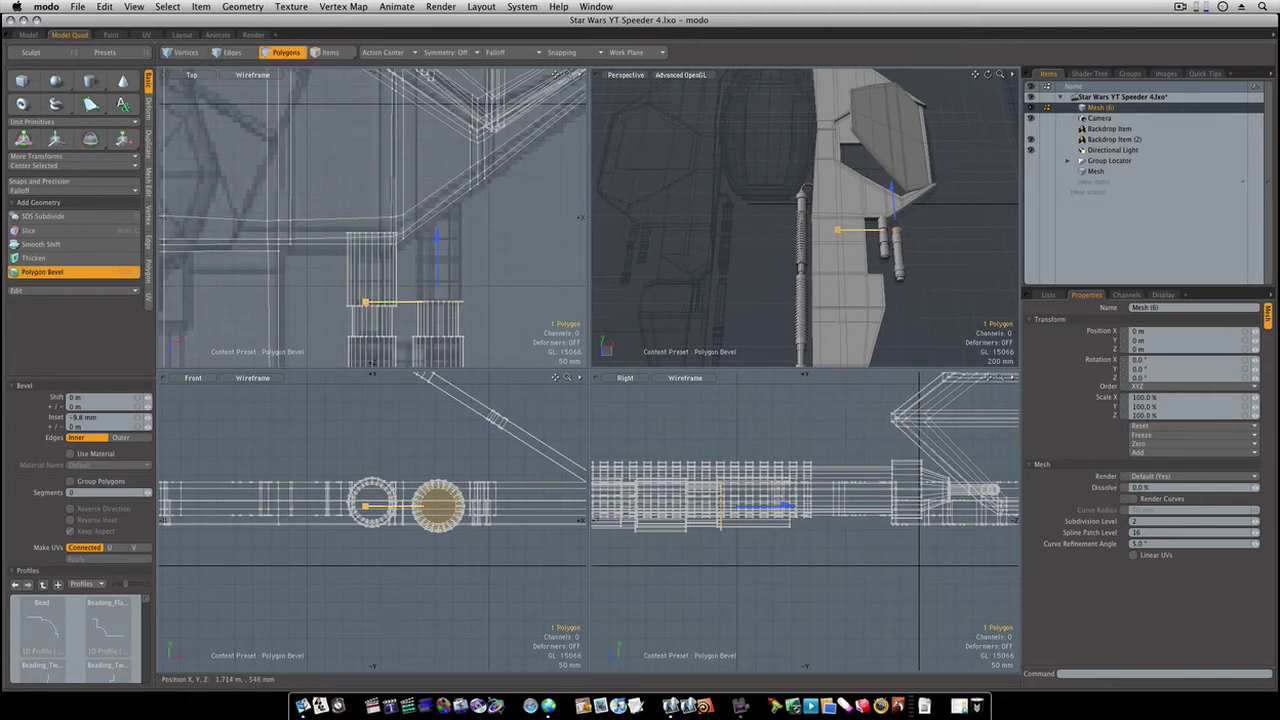
{"action": "key", "text": "space"}
{"action": "key", "text": "b"}
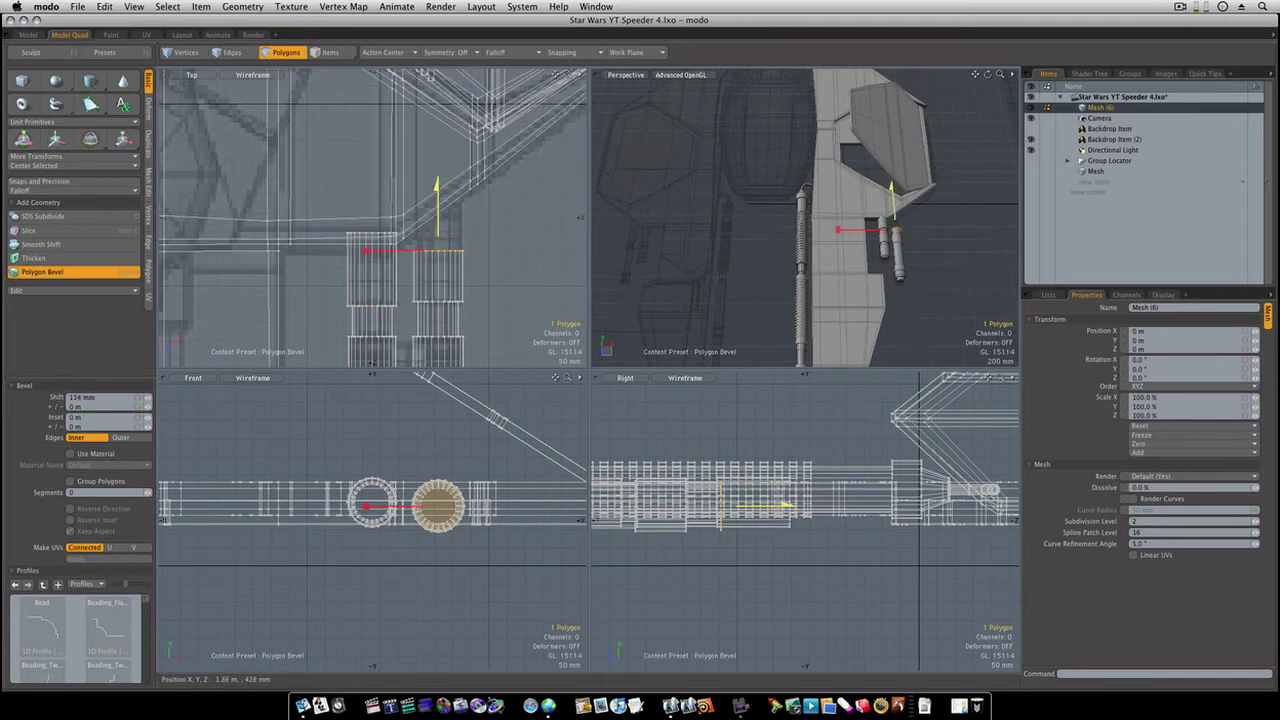
{"action": "left_click_drag", "start_coordinate": [785, 505], "coordinate": [893, 505]}
{"action": "key", "text": "space"}
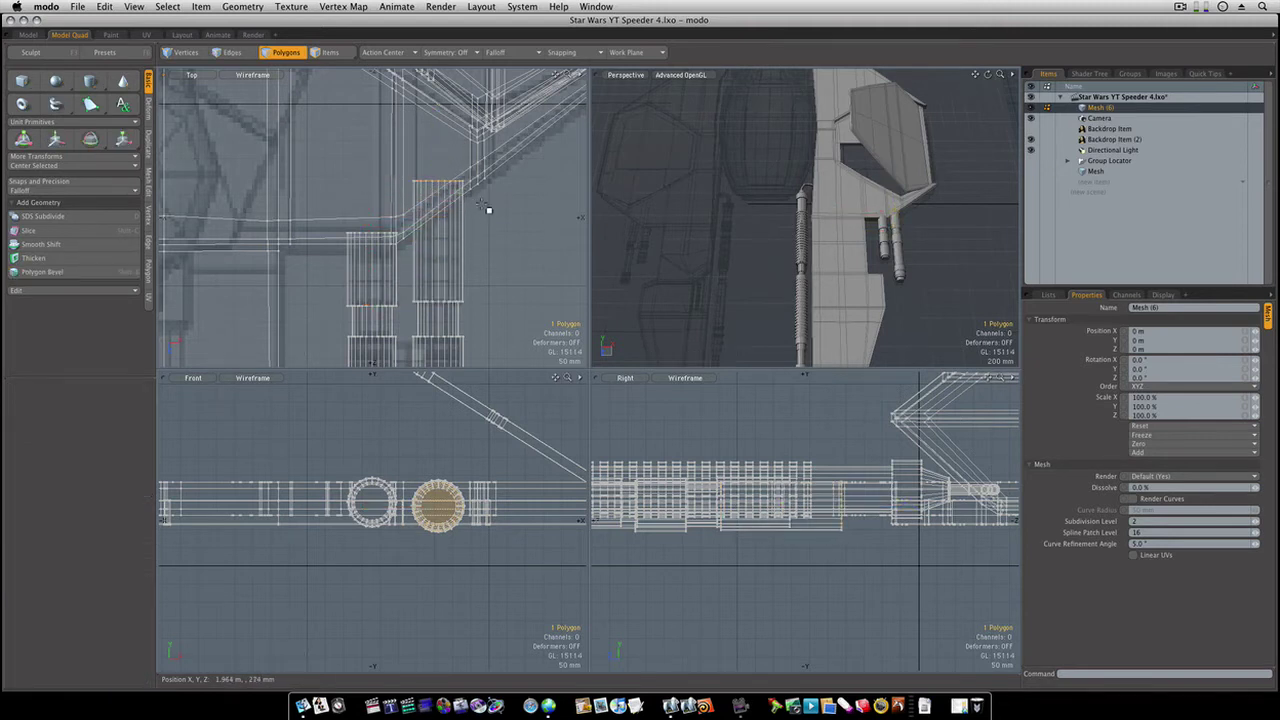
In a single perspective view, move both gun barrels down slightly, then deselect them
{"action": "left_click", "coordinate": [22, 33]}
{"action": "mouse_move", "coordinate": [763, 423]}
{"action": "left_mouse_down", "text": "ctrl+alt"}
{"action": "mouse_move", "coordinate": [893, 433]}
{"action": "mouse_move", "coordinate": [500, 277]}
{"action": "mouse_move", "coordinate": [661, 423]}
{"action": "mouse_move", "coordinate": [663, 440]}
{"action": "mouse_move", "coordinate": [663, 400]}
{"action": "mouse_move", "coordinate": [629, 334]}
{"action": "mouse_move", "coordinate": [584, 314]}
{"action": "mouse_move", "coordinate": [658, 376]}
{"action": "left_mouse_up", "text": "ctrl+alt"}
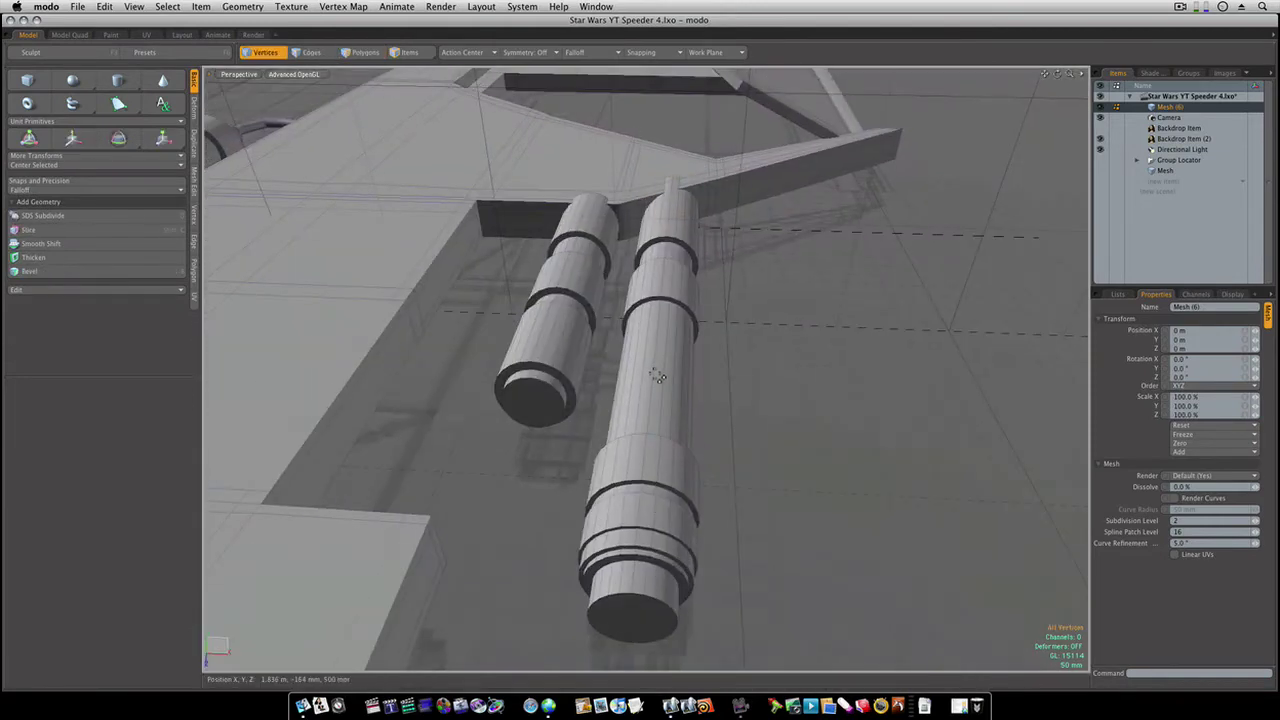
{"action": "double_click", "coordinate": [575, 320]}
{"action": "double_click", "coordinate": [658, 373], "text": "shift"}
{"action": "key", "text": "w"}
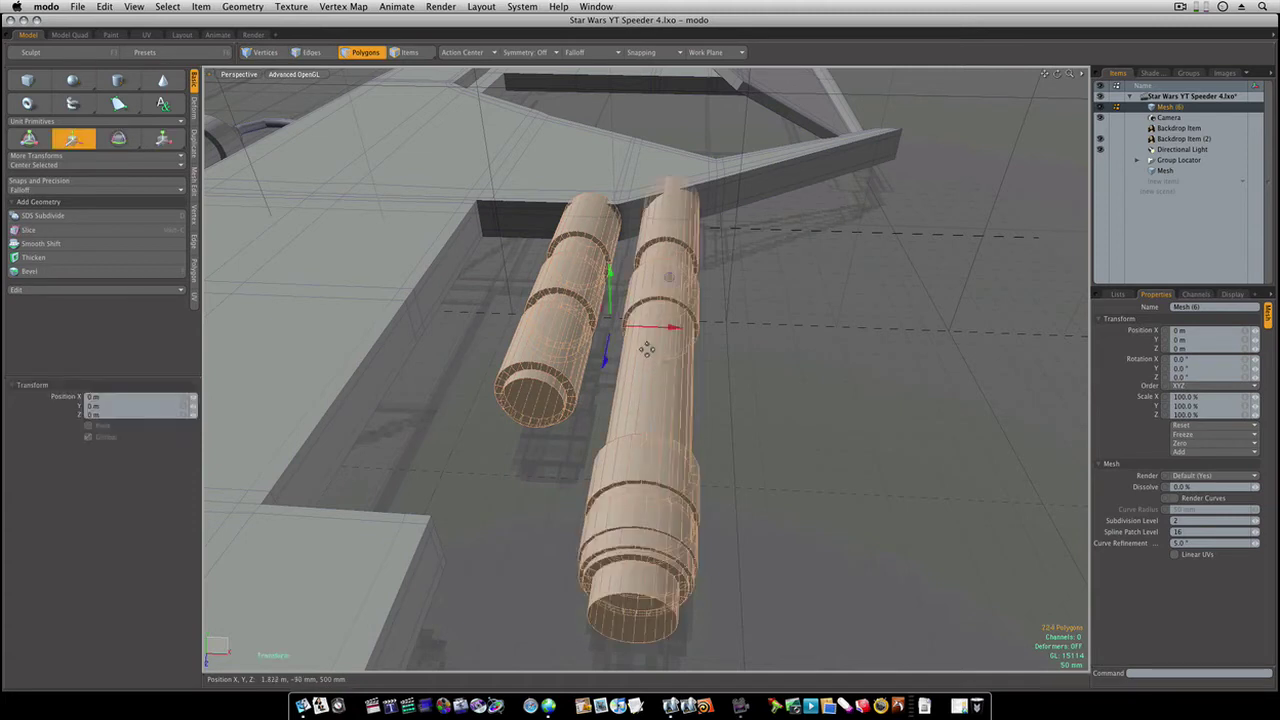
{"action": "left_click_drag", "start_coordinate": [613, 307], "coordinate": [617, 327]}
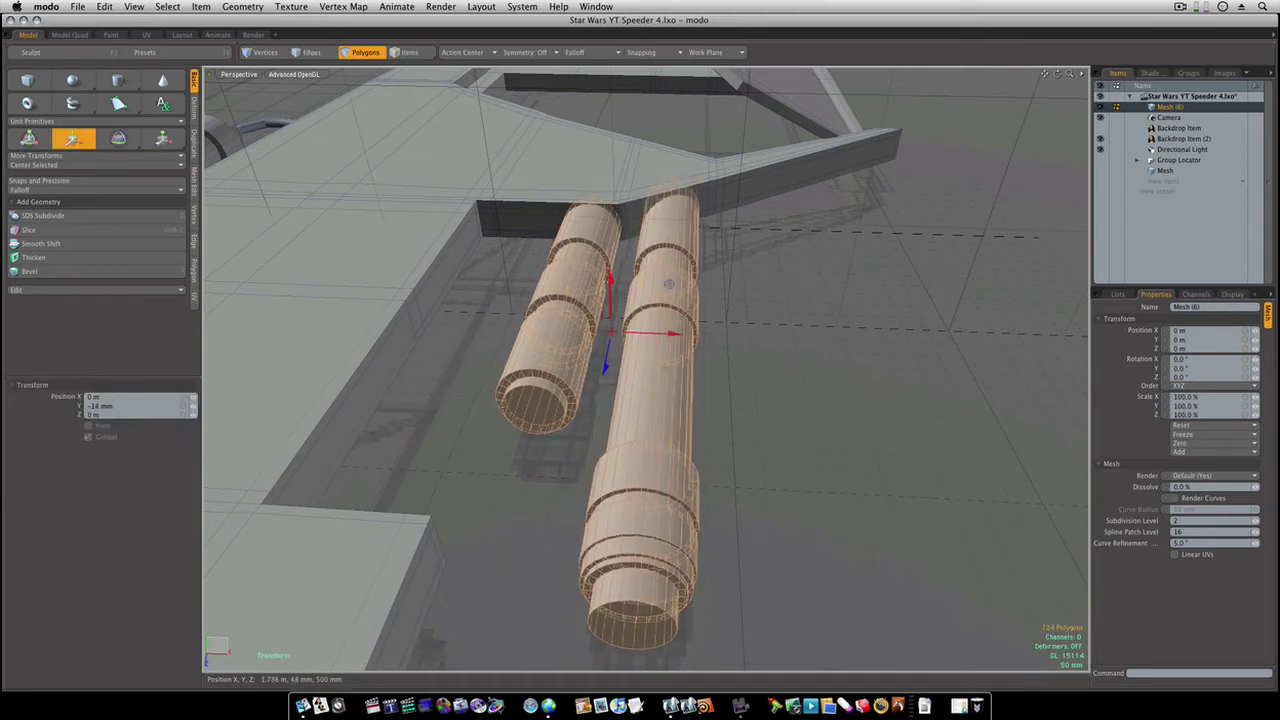
{"action": "key", "text": "space"}
{"action": "left_click", "coordinate": [709, 323]}
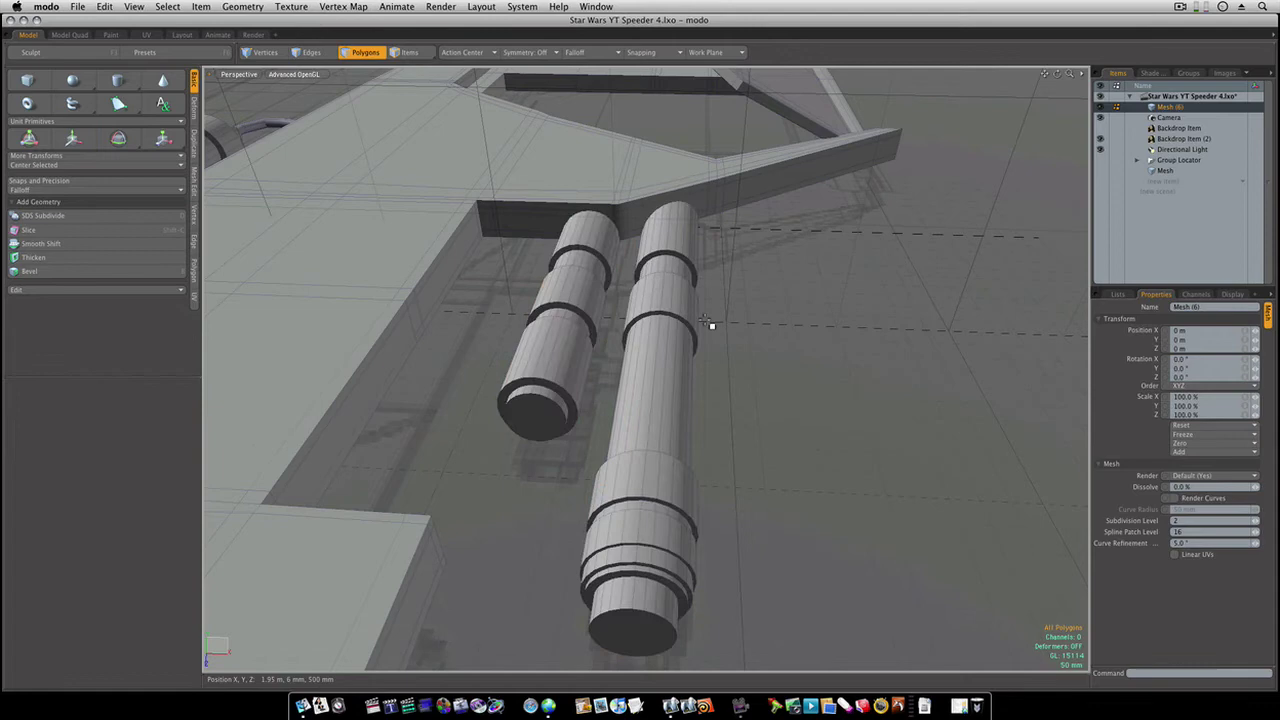
Orbit around both gun barrels to select the twelve facing polygons between them
{"action": "left_click_drag", "start_coordinate": [684, 321], "coordinate": [520, 437], "text": "alt"}
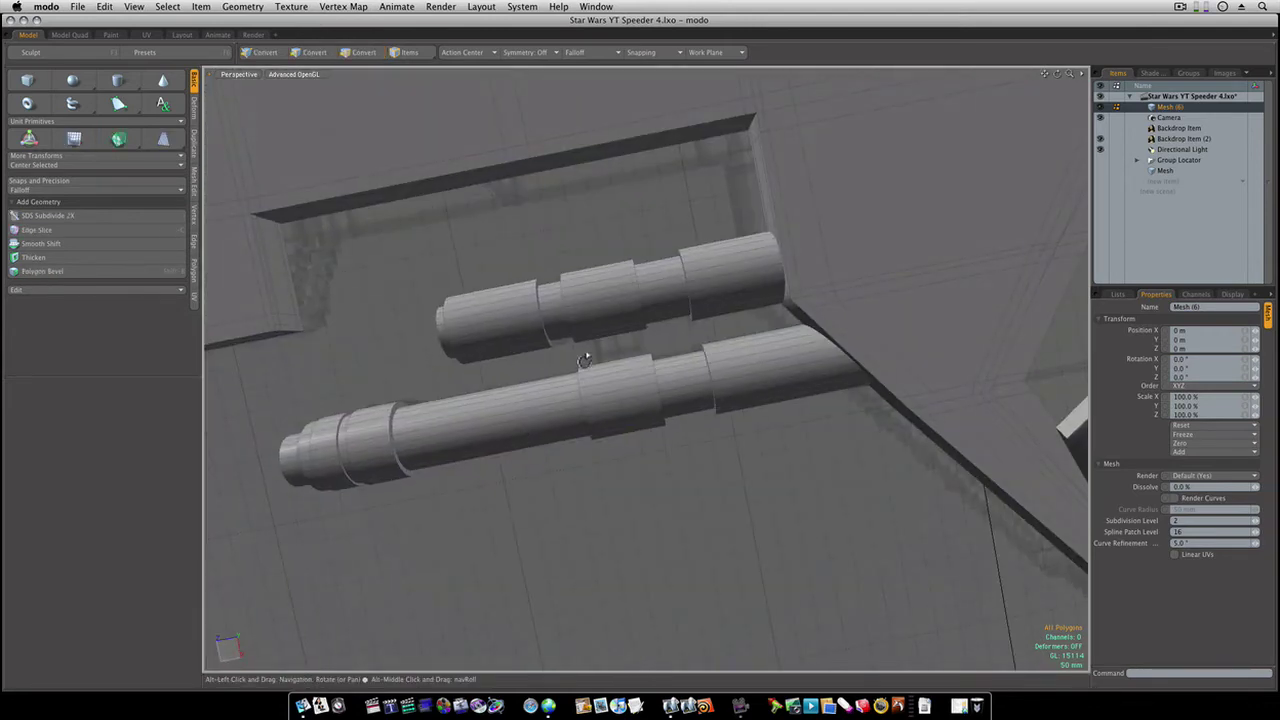
{"action": "mouse_move", "coordinate": [586, 351]}
{"action": "left_mouse_down", "text": "alt"}
{"action": "mouse_move", "coordinate": [600, 309]}
{"action": "mouse_move", "coordinate": [670, 305]}
{"action": "mouse_move", "coordinate": [666, 286]}
{"action": "mouse_move", "coordinate": [737, 294]}
{"action": "mouse_move", "coordinate": [737, 251]}
{"action": "mouse_move", "coordinate": [786, 126]}
{"action": "mouse_move", "coordinate": [675, 293]}
{"action": "left_mouse_up", "text": "alt"}
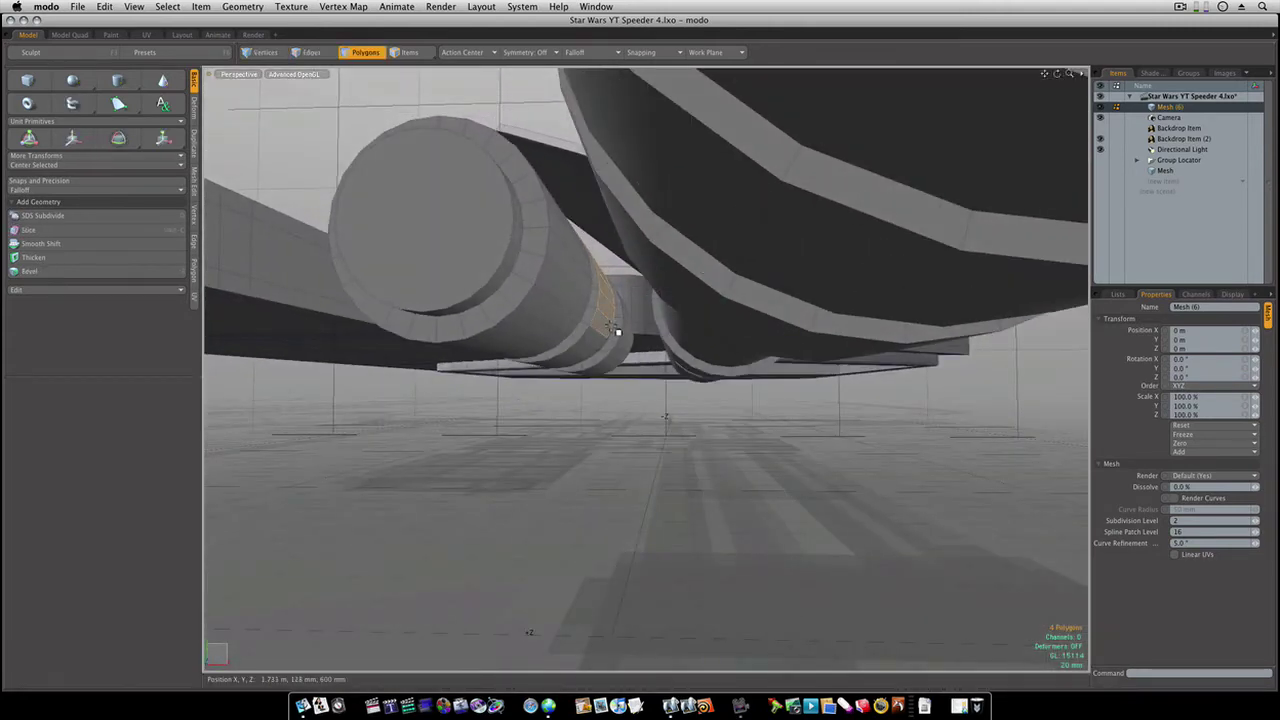
{"action": "mouse_move", "coordinate": [616, 330]}
{"action": "left_mouse_down", "text": "alt"}
{"action": "mouse_move", "coordinate": [606, 357]}
{"action": "mouse_move", "coordinate": [626, 372]}
{"action": "mouse_move", "coordinate": [606, 278]}
{"action": "mouse_move", "coordinate": [531, 306]}
{"action": "mouse_move", "coordinate": [676, 306]}
{"action": "left_mouse_up", "text": "alt"}
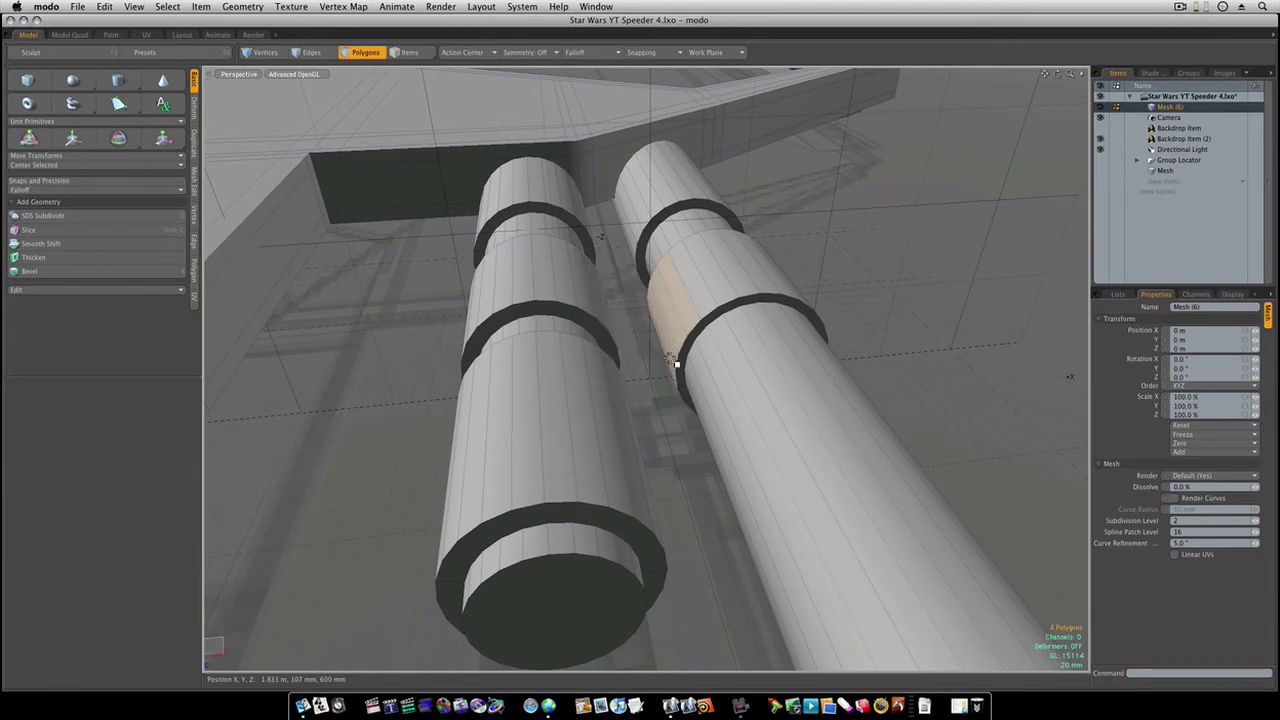
{"action": "mouse_move", "coordinate": [676, 364]}
{"action": "left_mouse_down", "text": "alt"}
{"action": "mouse_move", "coordinate": [666, 300]}
{"action": "mouse_move", "coordinate": [648, 320]}
{"action": "left_mouse_up", "text": "alt"}
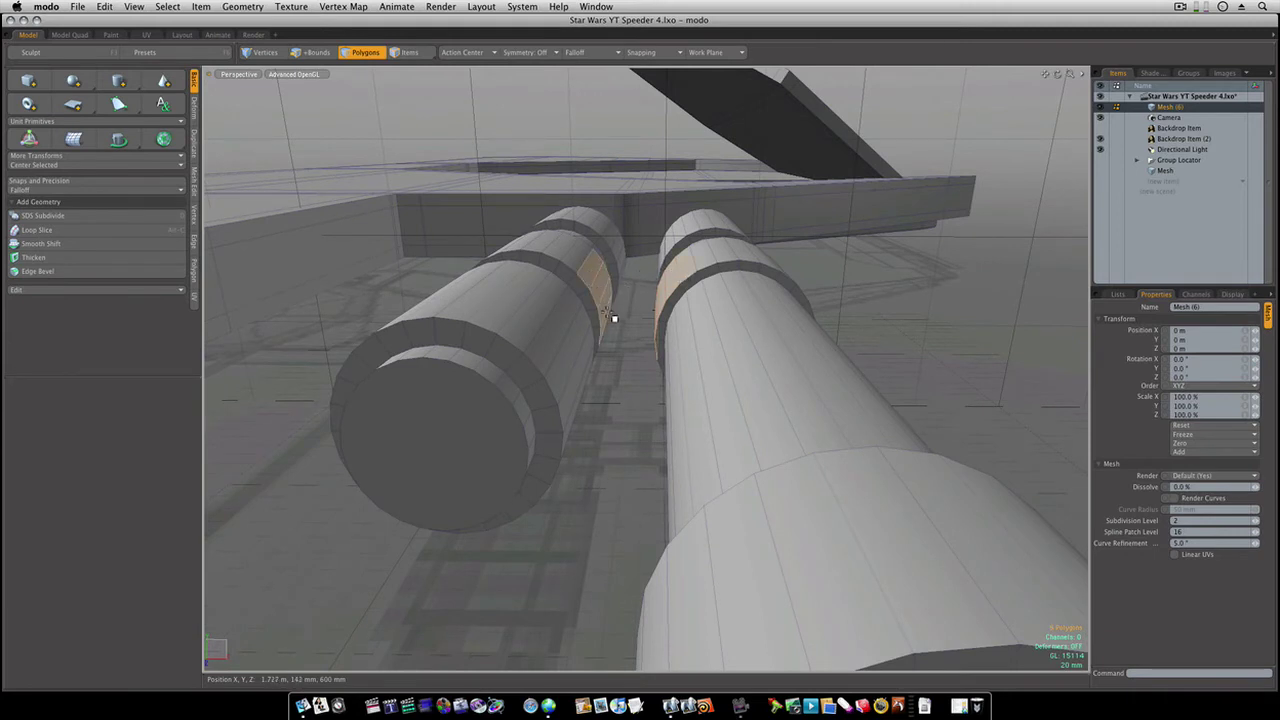
{"action": "left_click_drag", "start_coordinate": [612, 317], "coordinate": [618, 284], "text": "alt"}
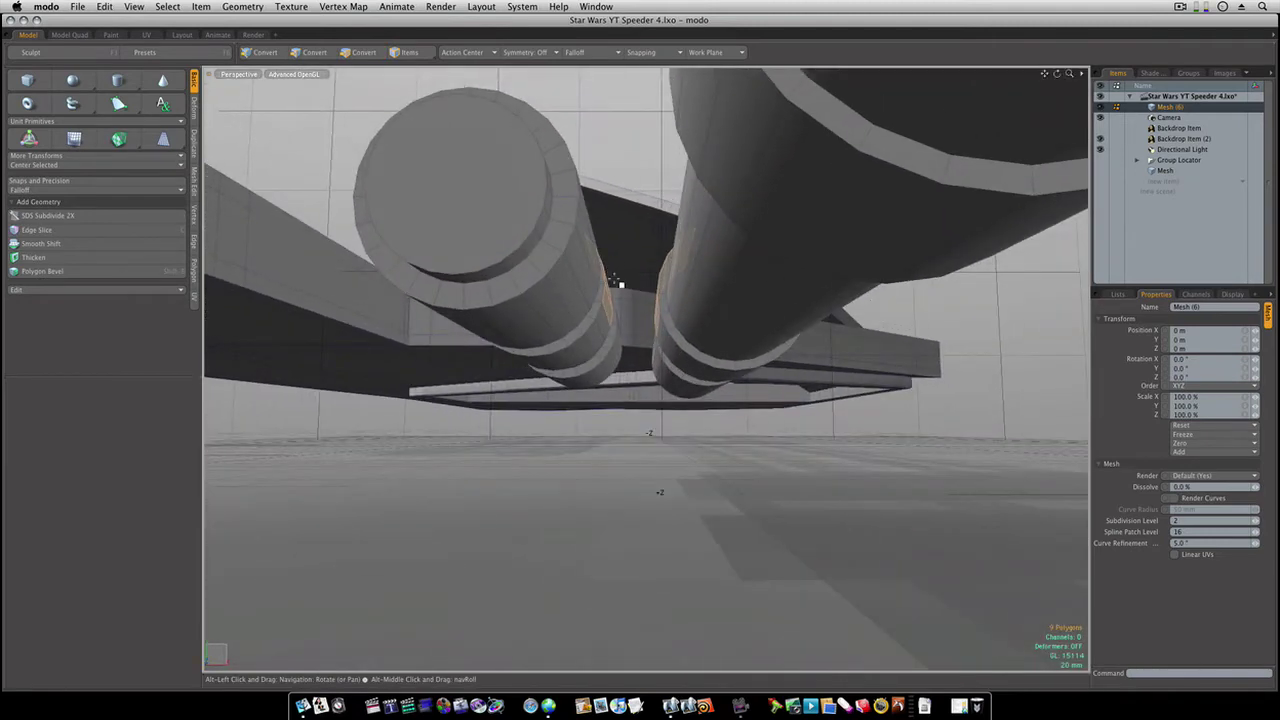
{"action": "mouse_move", "coordinate": [608, 337]}
{"action": "left_mouse_down", "text": "alt"}
{"action": "mouse_move", "coordinate": [619, 368]}
{"action": "mouse_move", "coordinate": [620, 294]}
{"action": "mouse_move", "coordinate": [598, 341]}
{"action": "mouse_move", "coordinate": [665, 345]}
{"action": "mouse_move", "coordinate": [617, 368]}
{"action": "mouse_move", "coordinate": [629, 377]}
{"action": "mouse_move", "coordinate": [620, 444]}
{"action": "left_mouse_up", "text": "alt"}
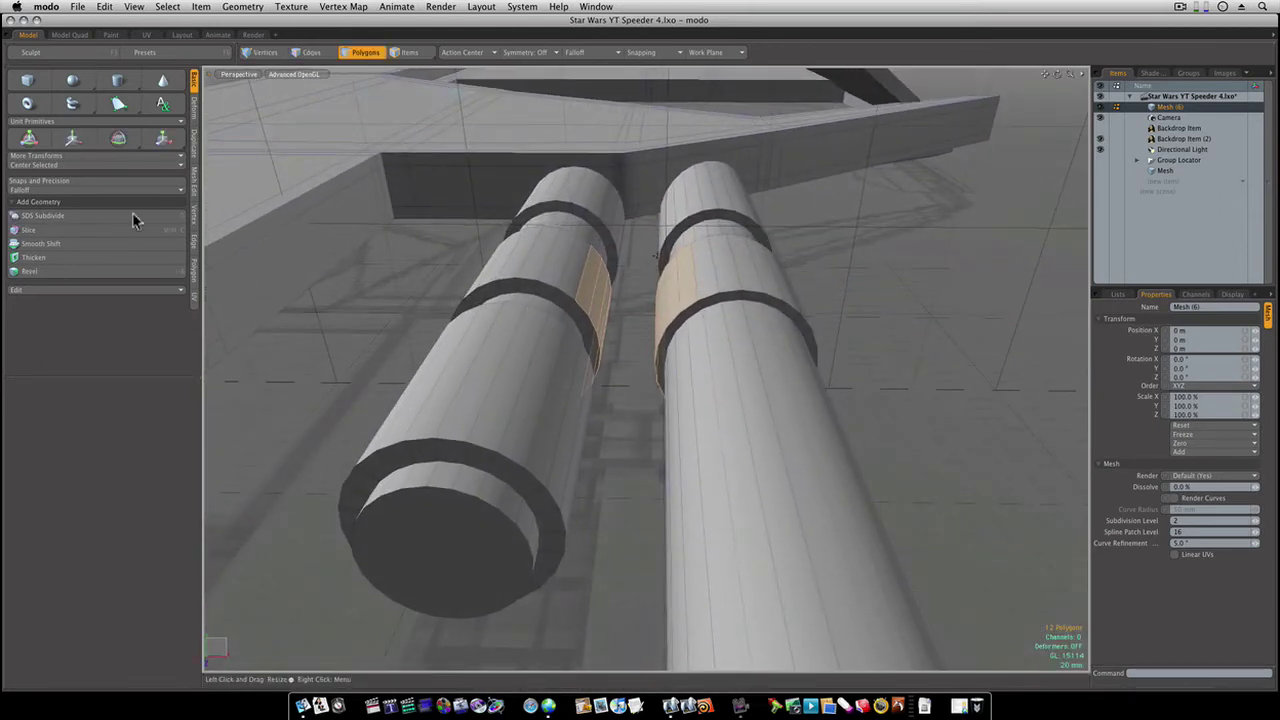
Bridge the selected facing polygons from the Duplicate tools, joining the barrels into an H-shaped unit
{"action": "left_click", "coordinate": [196, 150]}
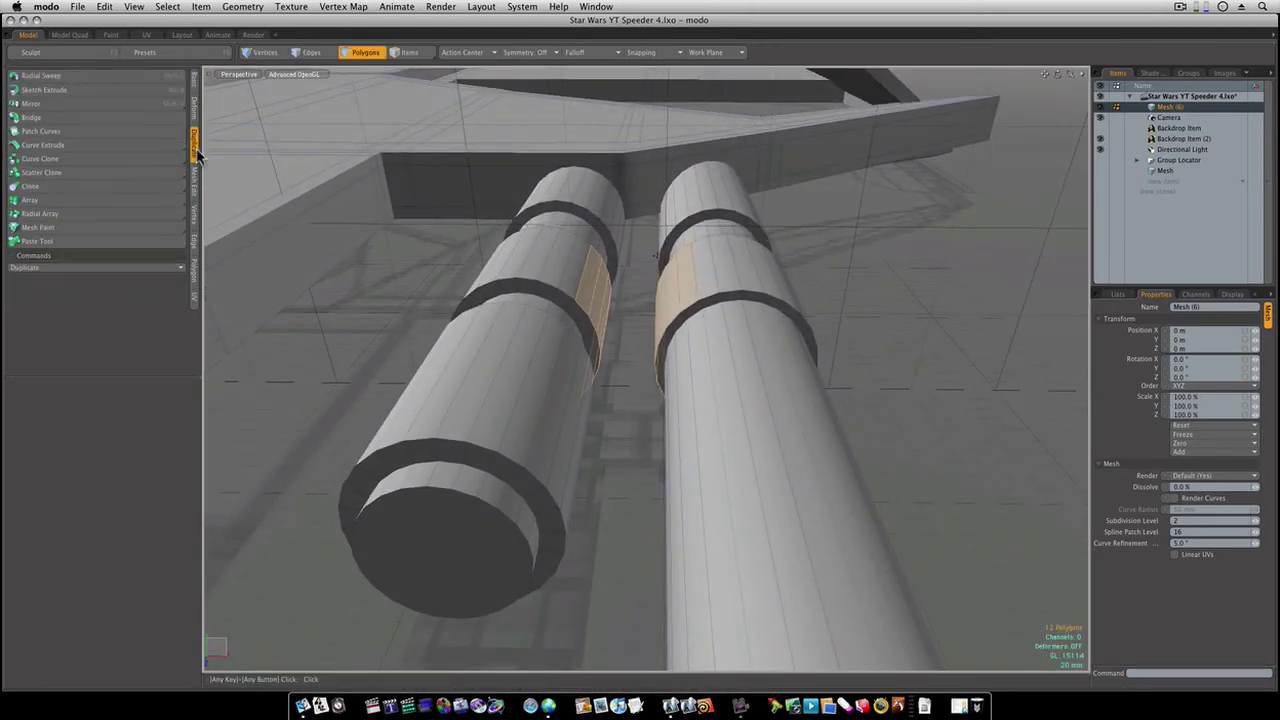
{"action": "left_click", "coordinate": [98, 118]}
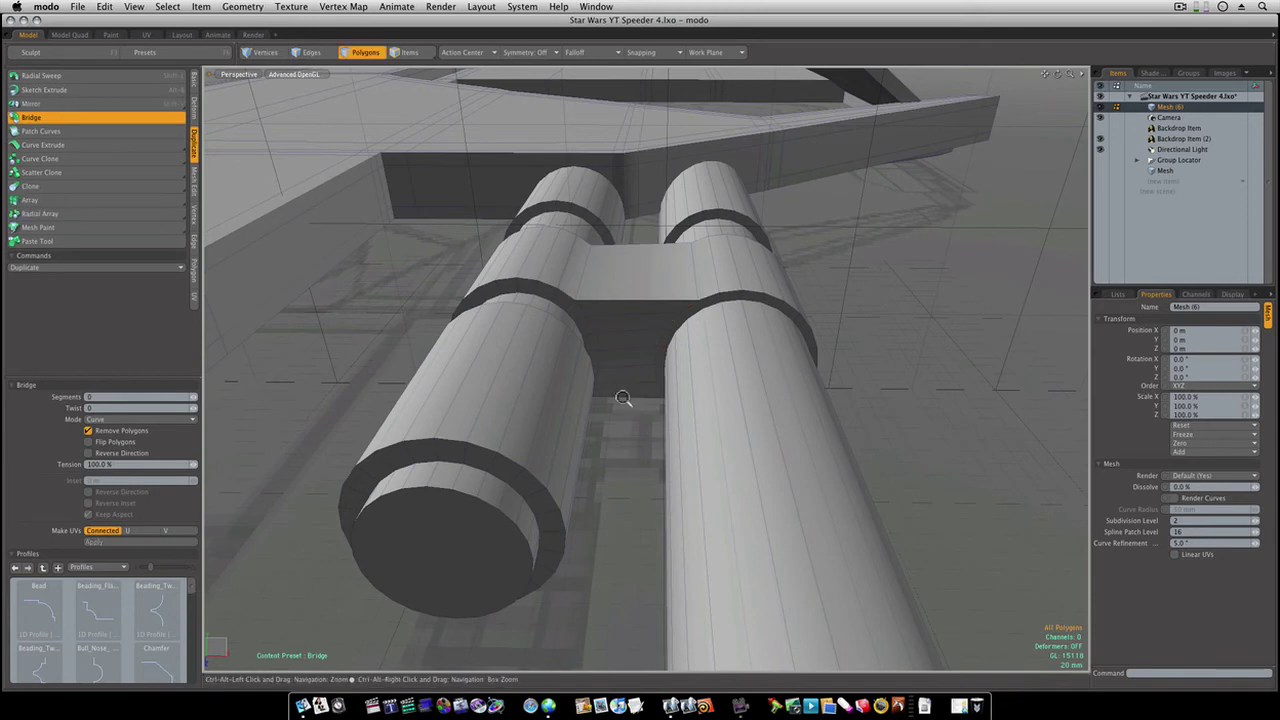
{"action": "mouse_move", "coordinate": [622, 398]}
{"action": "left_mouse_down", "text": "ctrl+alt"}
{"action": "mouse_move", "coordinate": [654, 434]}
{"action": "mouse_move", "coordinate": [534, 434]}
{"action": "mouse_move", "coordinate": [606, 503]}
{"action": "mouse_move", "coordinate": [663, 374]}
{"action": "mouse_move", "coordinate": [609, 380]}
{"action": "mouse_move", "coordinate": [612, 310]}
{"action": "mouse_move", "coordinate": [610, 342]}
{"action": "left_mouse_up", "text": "ctrl+alt"}
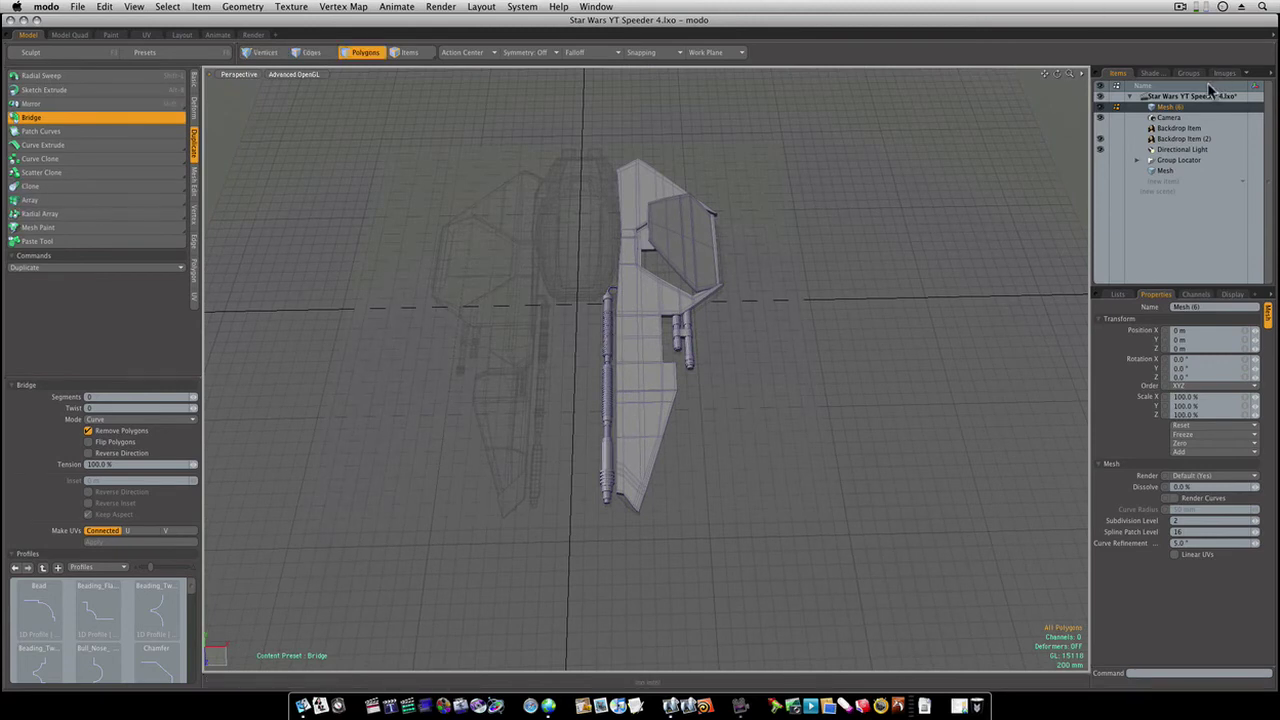
Delete the old Mesh layer from the item list
{"action": "left_click", "coordinate": [1159, 174]}
{"action": "left_click", "coordinate": [1160, 107]}
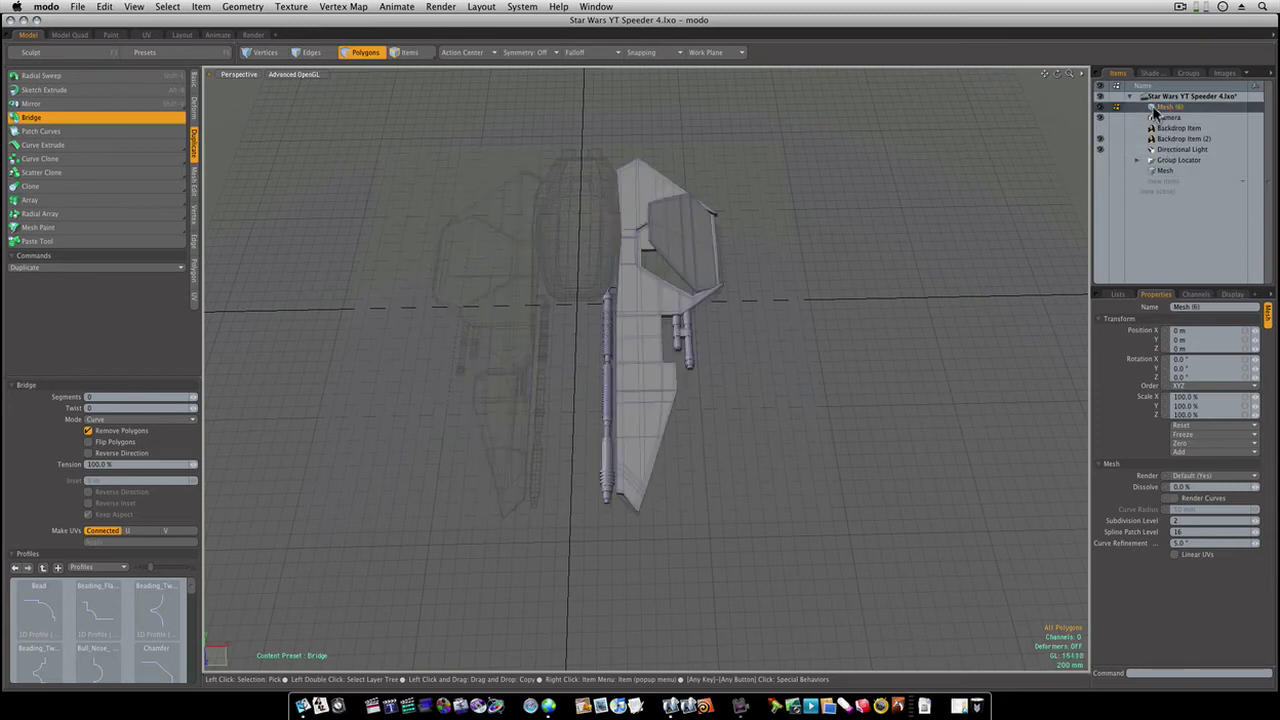
{"action": "right_click", "coordinate": [1195, 170]}
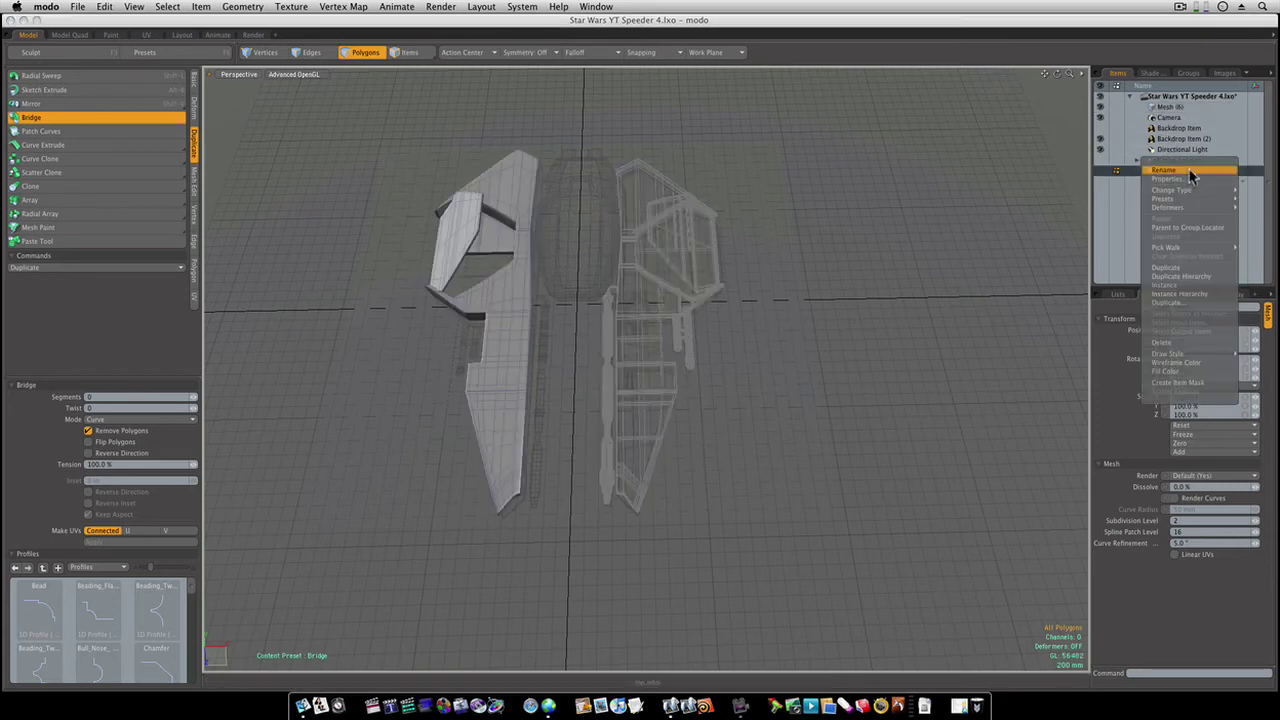
{"action": "left_click", "coordinate": [1162, 342]}
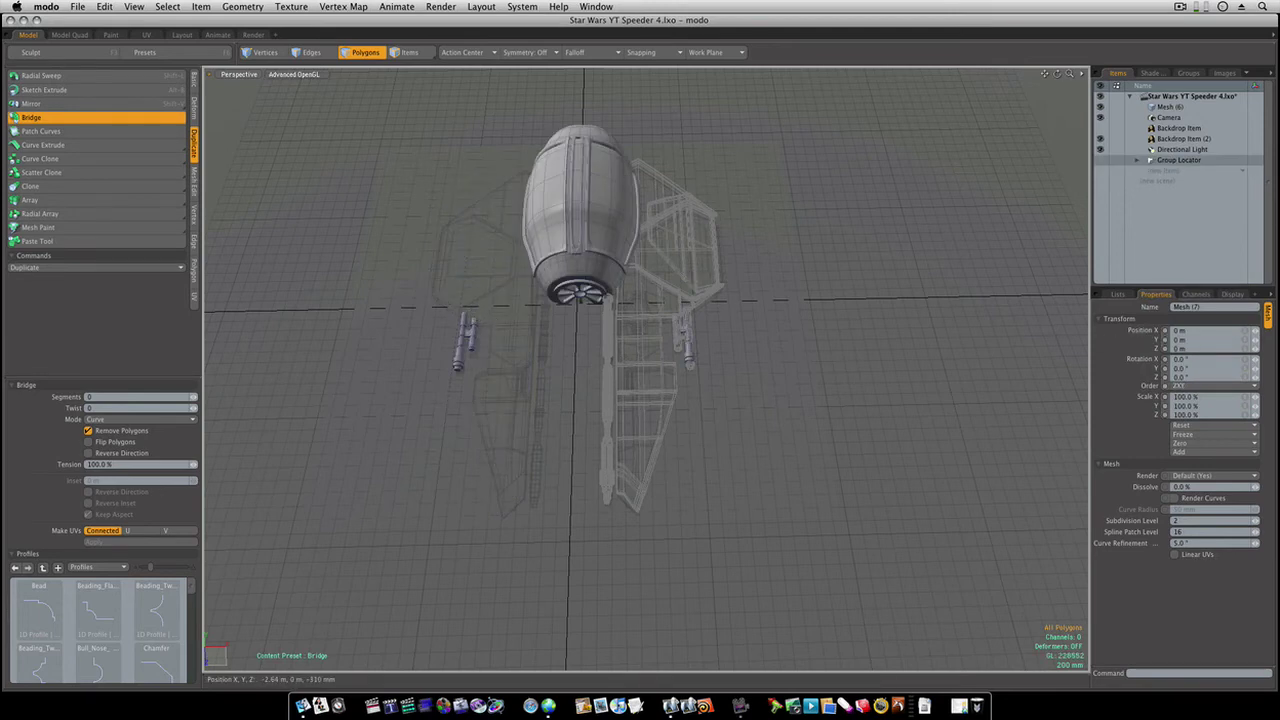
Box-select the leftover left-side gun pieces and make Mesh (6) active again
{"action": "key", "text": "space"}
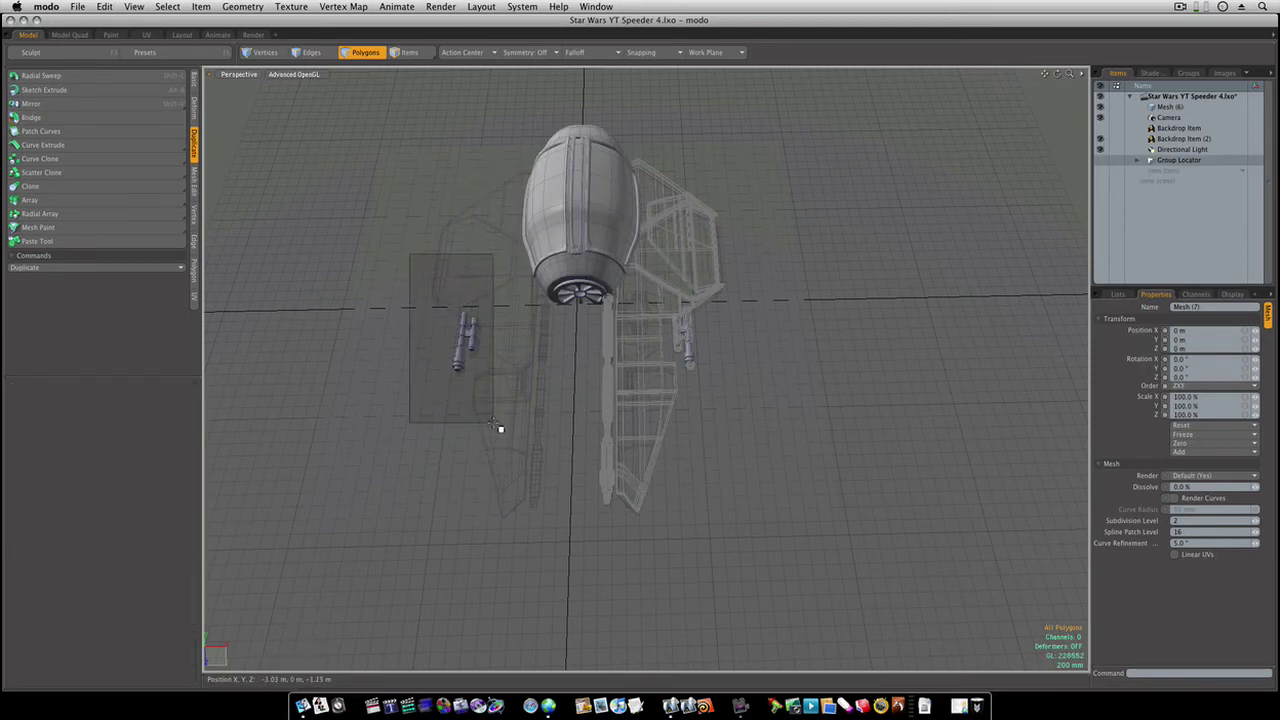
{"action": "right_click_drag", "start_coordinate": [414, 258], "coordinate": [497, 427]}
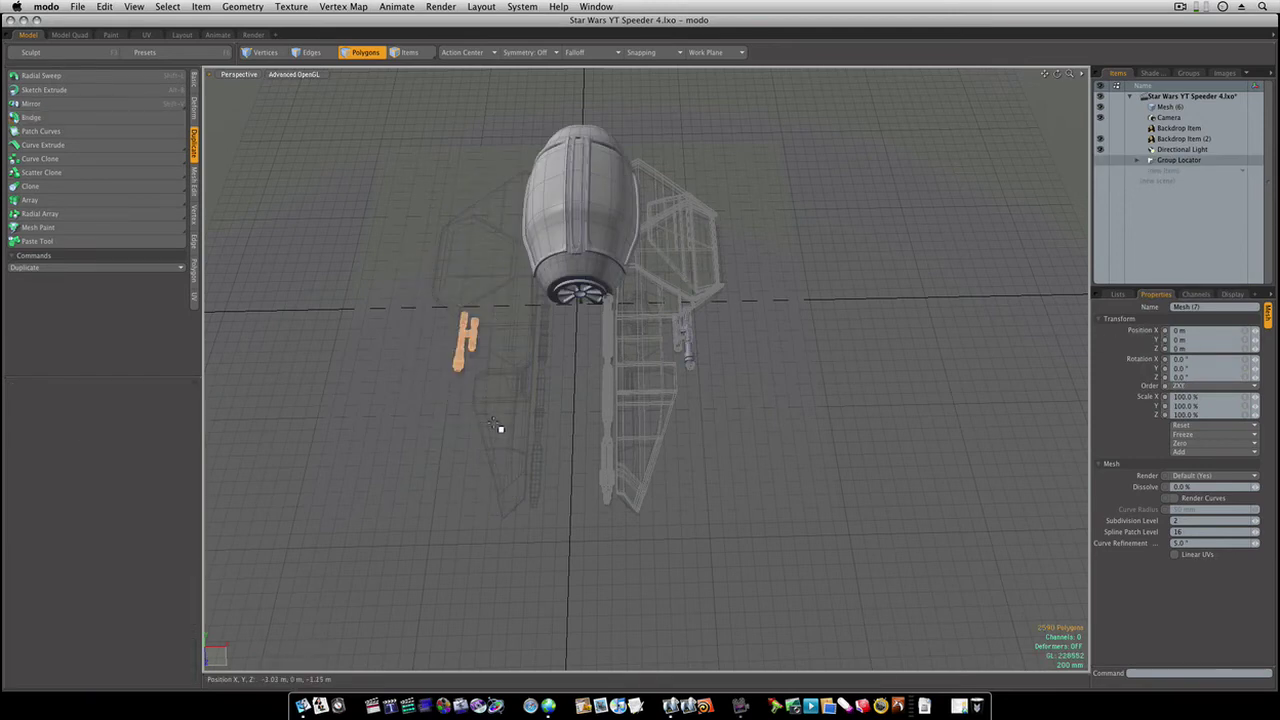
{"action": "left_click", "coordinate": [1159, 108]}
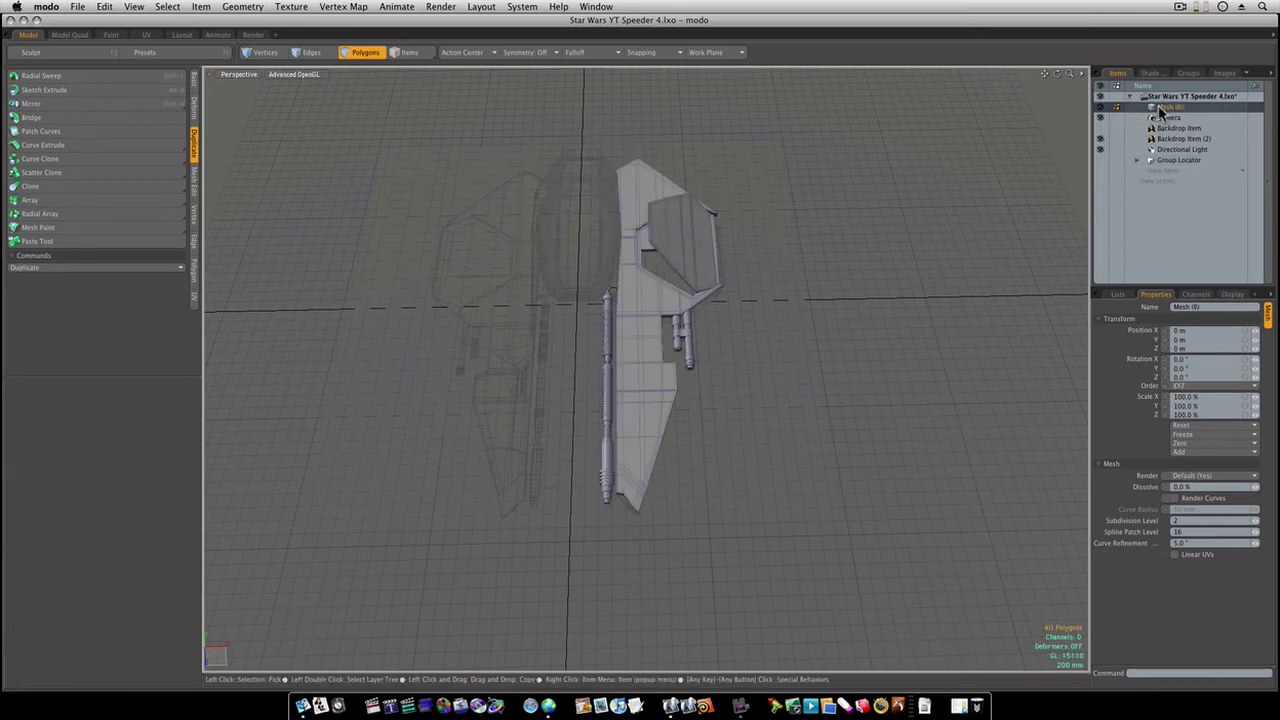
{"action": "mouse_move", "coordinate": [843, 309]}
{"action": "left_mouse_down", "text": "alt"}
{"action": "mouse_move", "coordinate": [809, 283]}
{"action": "mouse_move", "coordinate": [809, 243]}
{"action": "mouse_move", "coordinate": [817, 323]}
{"action": "mouse_move", "coordinate": [734, 337]}
{"action": "mouse_move", "coordinate": [709, 360]}
{"action": "mouse_move", "coordinate": [763, 407]}
{"action": "mouse_move", "coordinate": [740, 364]}
{"action": "mouse_move", "coordinate": [748, 372]}
{"action": "mouse_move", "coordinate": [729, 272]}
{"action": "mouse_move", "coordinate": [740, 290]}
{"action": "mouse_move", "coordinate": [749, 280]}
{"action": "mouse_move", "coordinate": [743, 291]}
{"action": "mouse_move", "coordinate": [766, 280]}
{"action": "mouse_move", "coordinate": [911, 326]}
{"action": "mouse_move", "coordinate": [639, 271]}
{"action": "left_mouse_up", "text": "alt"}
Select the thin strip polygons in the hatch opening and Loop Slice them with count 2
{"action": "key", "text": "3"}
{"action": "double_click", "coordinate": [583, 242]}
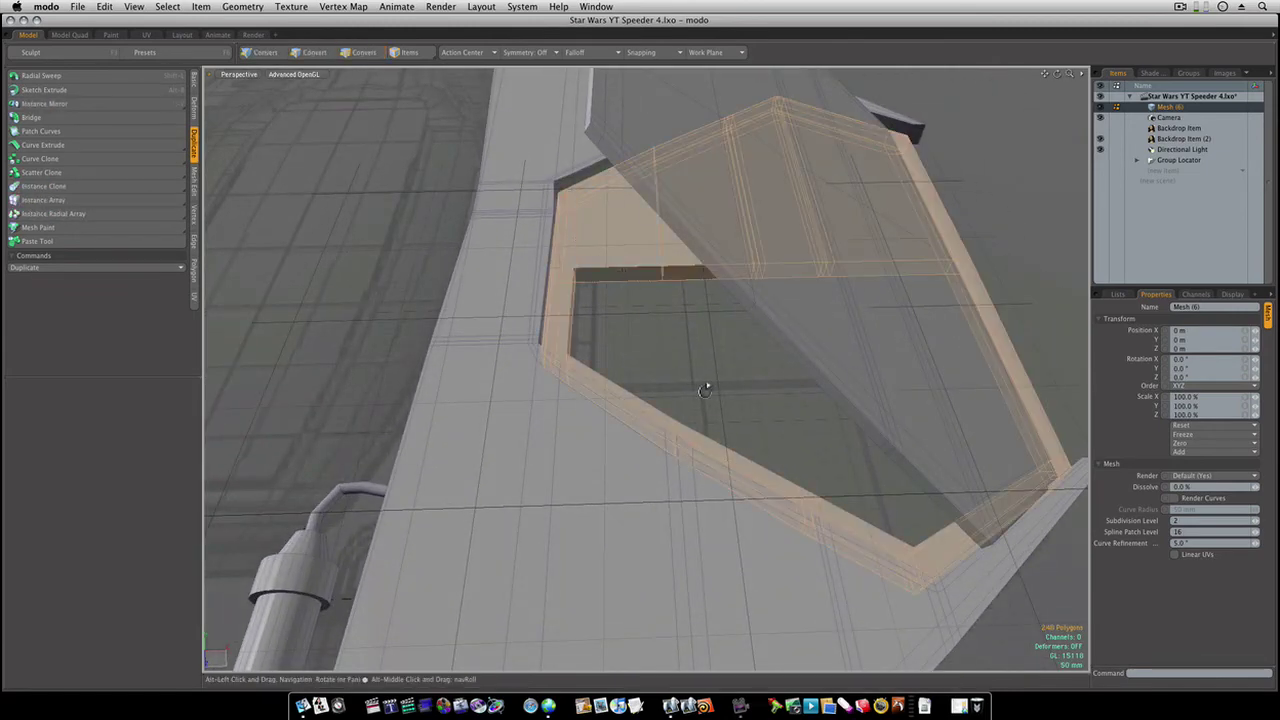
{"action": "mouse_move", "coordinate": [705, 390]}
{"action": "left_mouse_down", "text": "alt"}
{"action": "mouse_move", "coordinate": [589, 251]}
{"action": "mouse_move", "coordinate": [640, 400]}
{"action": "mouse_move", "coordinate": [743, 509]}
{"action": "mouse_move", "coordinate": [737, 463]}
{"action": "mouse_move", "coordinate": [746, 531]}
{"action": "mouse_move", "coordinate": [790, 578]}
{"action": "left_mouse_up", "text": "alt"}
{"action": "left_click", "coordinate": [555, 431]}
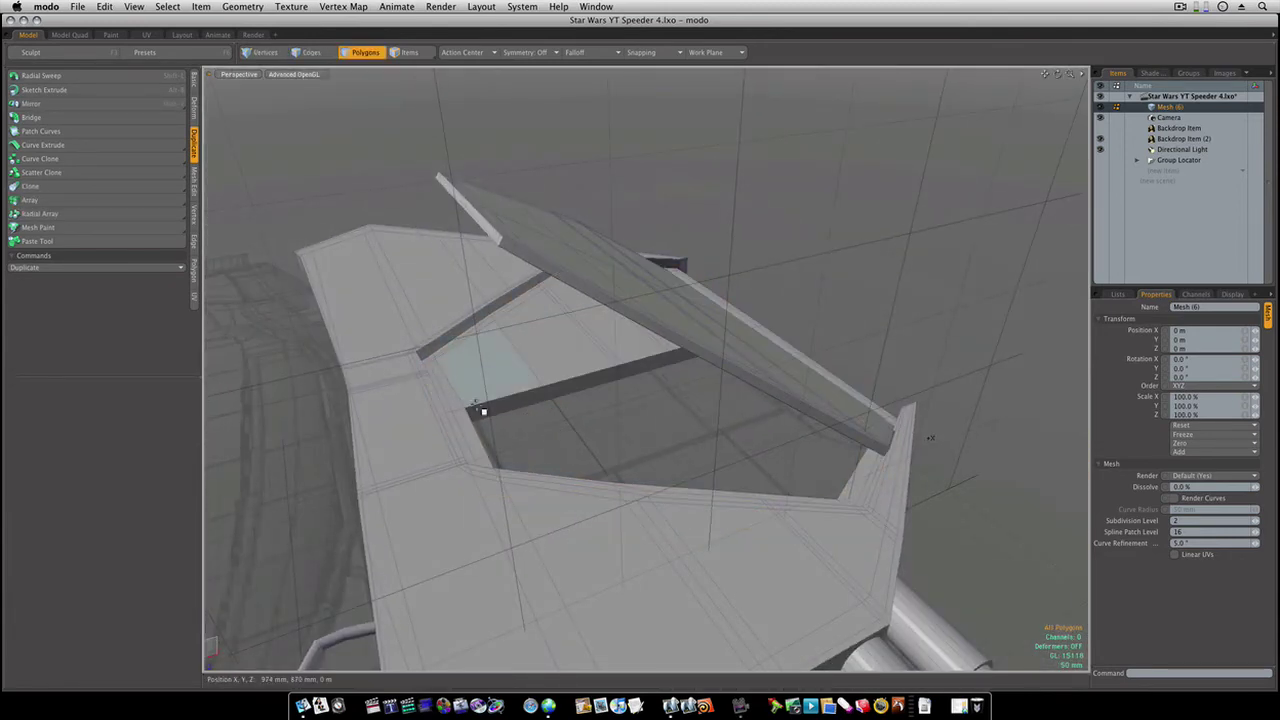
{"action": "left_click", "coordinate": [630, 376]}
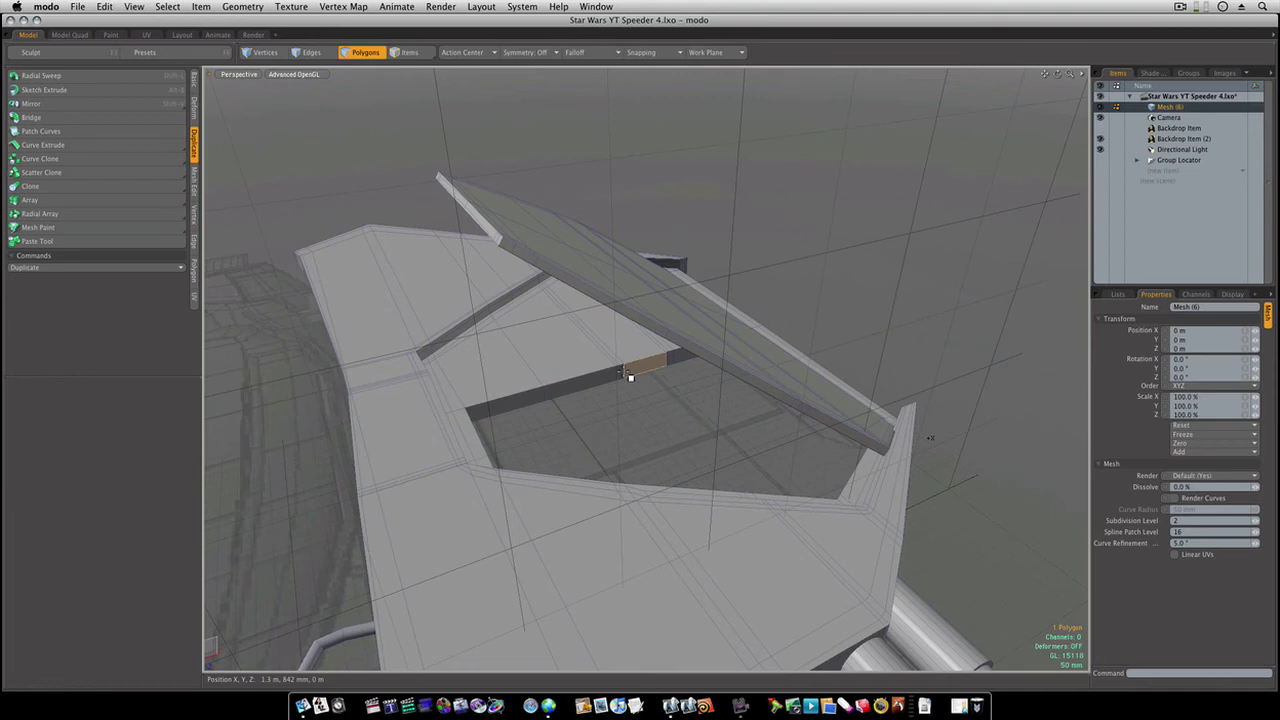
{"action": "left_click_drag", "start_coordinate": [606, 345], "coordinate": [528, 366]}
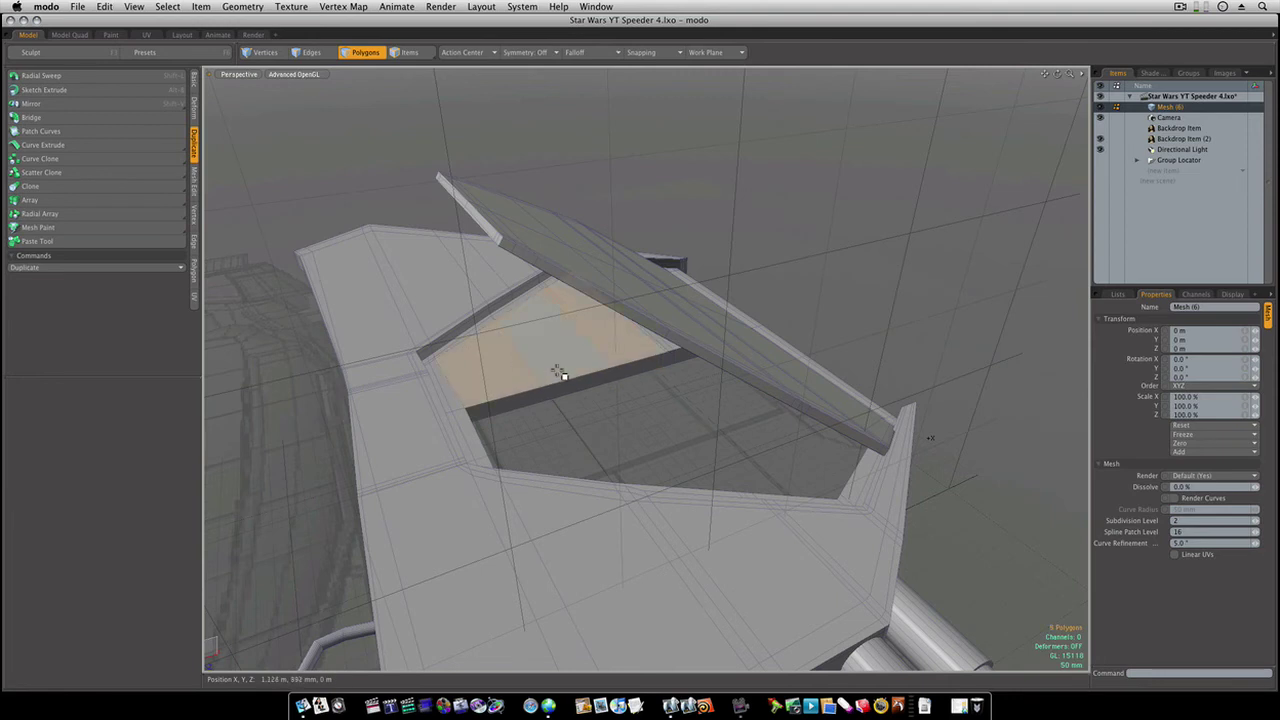
{"action": "left_click_drag", "start_coordinate": [640, 375], "coordinate": [610, 382]}
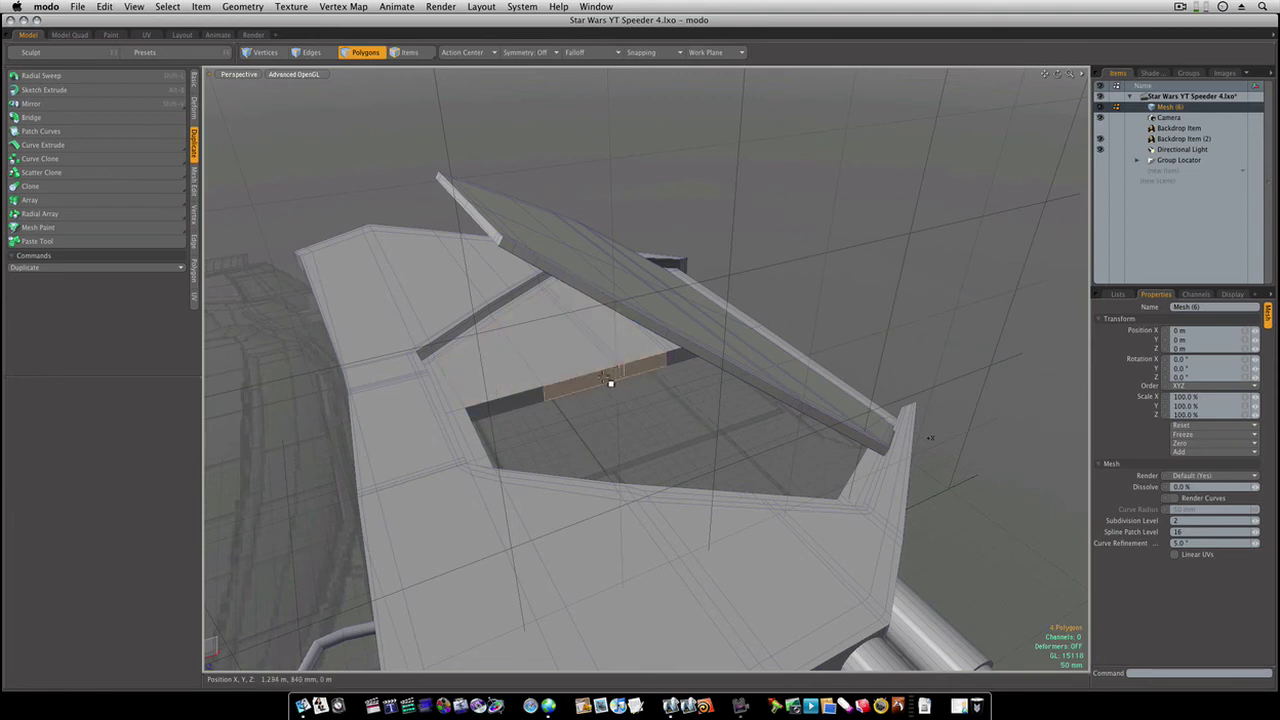
{"action": "key", "text": "alt+c"}
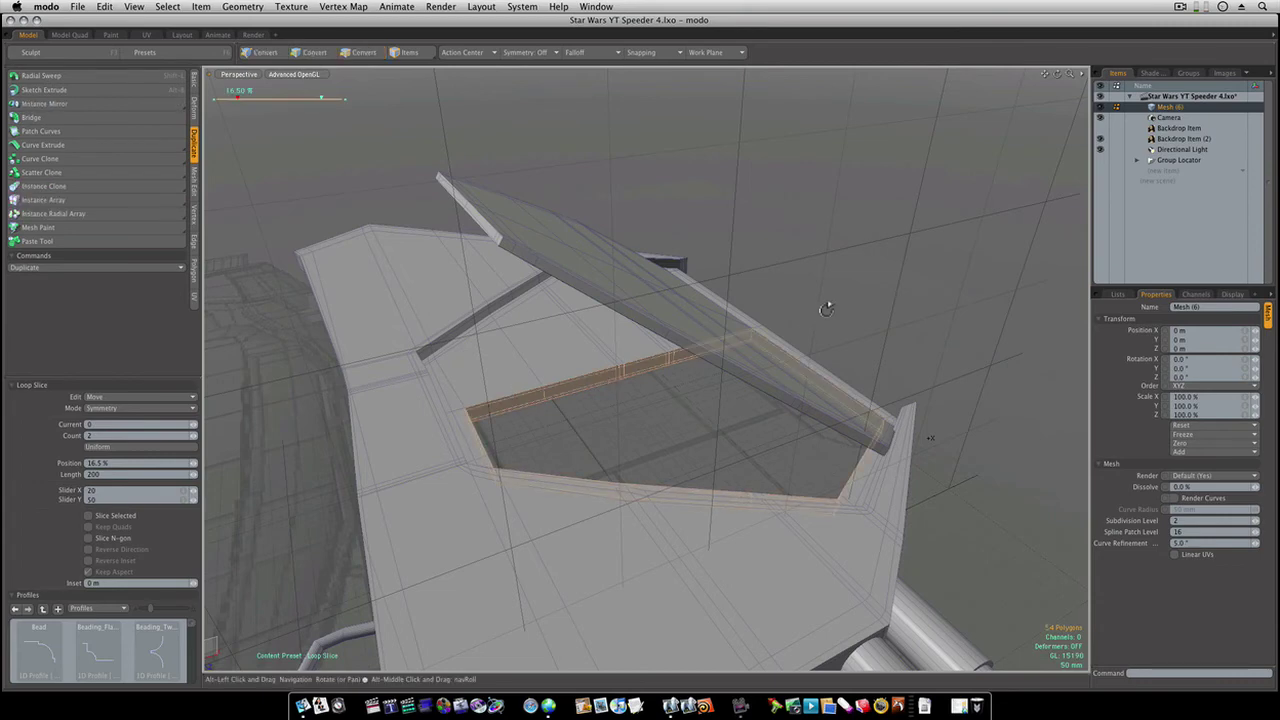
{"action": "key", "text": "space"}
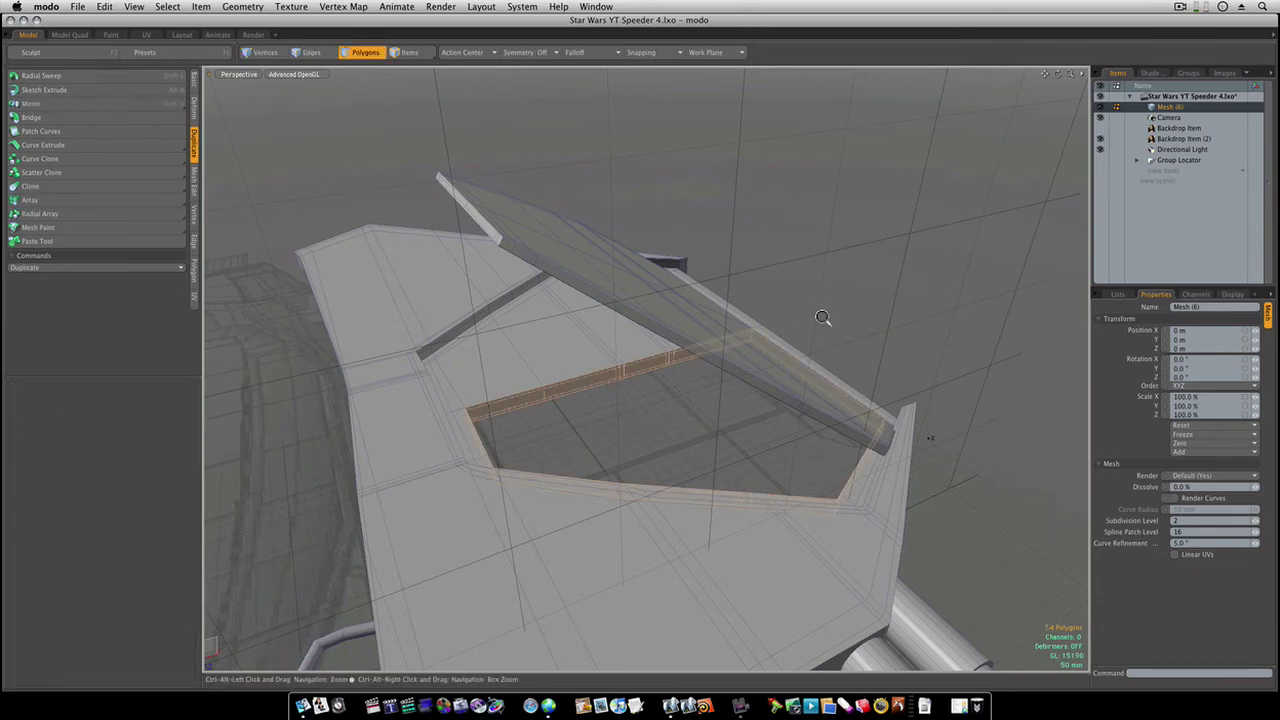
{"action": "mouse_move", "coordinate": [822, 317]}
{"action": "left_mouse_down", "text": "ctrl+alt"}
{"action": "mouse_move", "coordinate": [687, 316]}
{"action": "mouse_move", "coordinate": [636, 270]}
{"action": "mouse_move", "coordinate": [589, 277]}
{"action": "mouse_move", "coordinate": [780, 431]}
{"action": "mouse_move", "coordinate": [850, 416]}
{"action": "mouse_move", "coordinate": [810, 402]}
{"action": "left_mouse_up", "text": "ctrl+alt"}
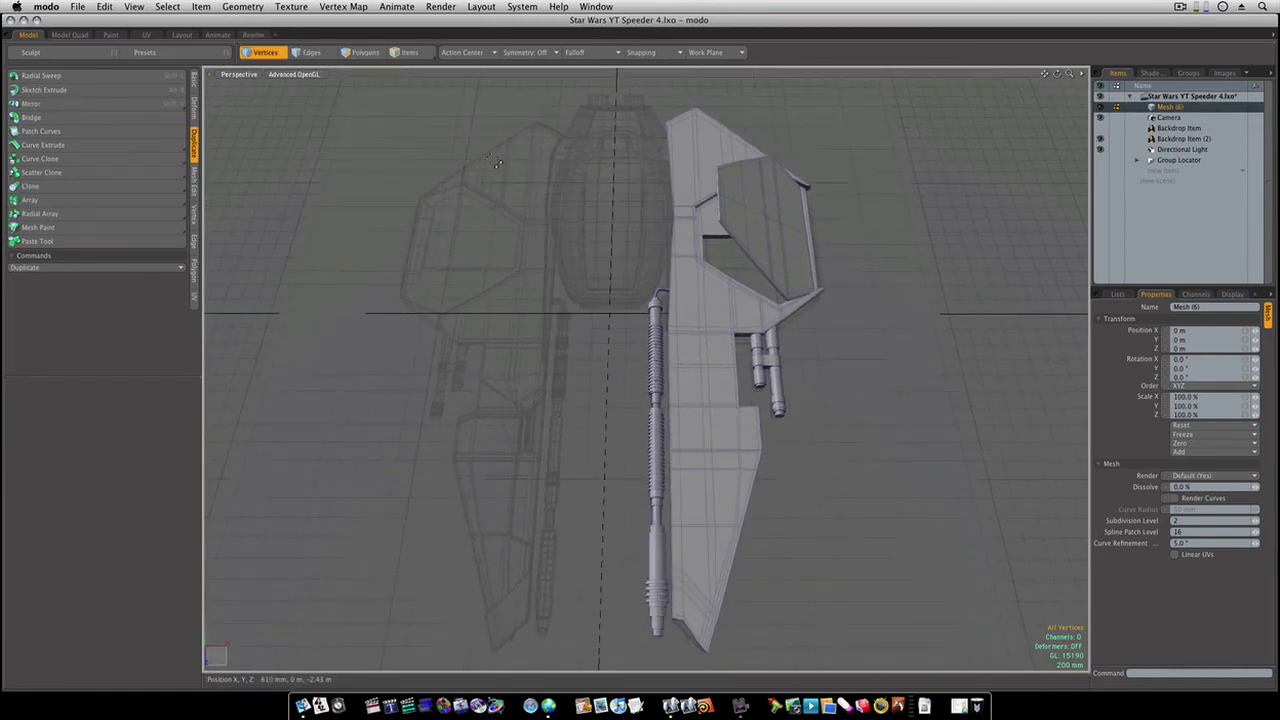
Mirror the wing and its bridged guns across the X axis, then inspect both wings
{"action": "left_click", "coordinate": [88, 105]}
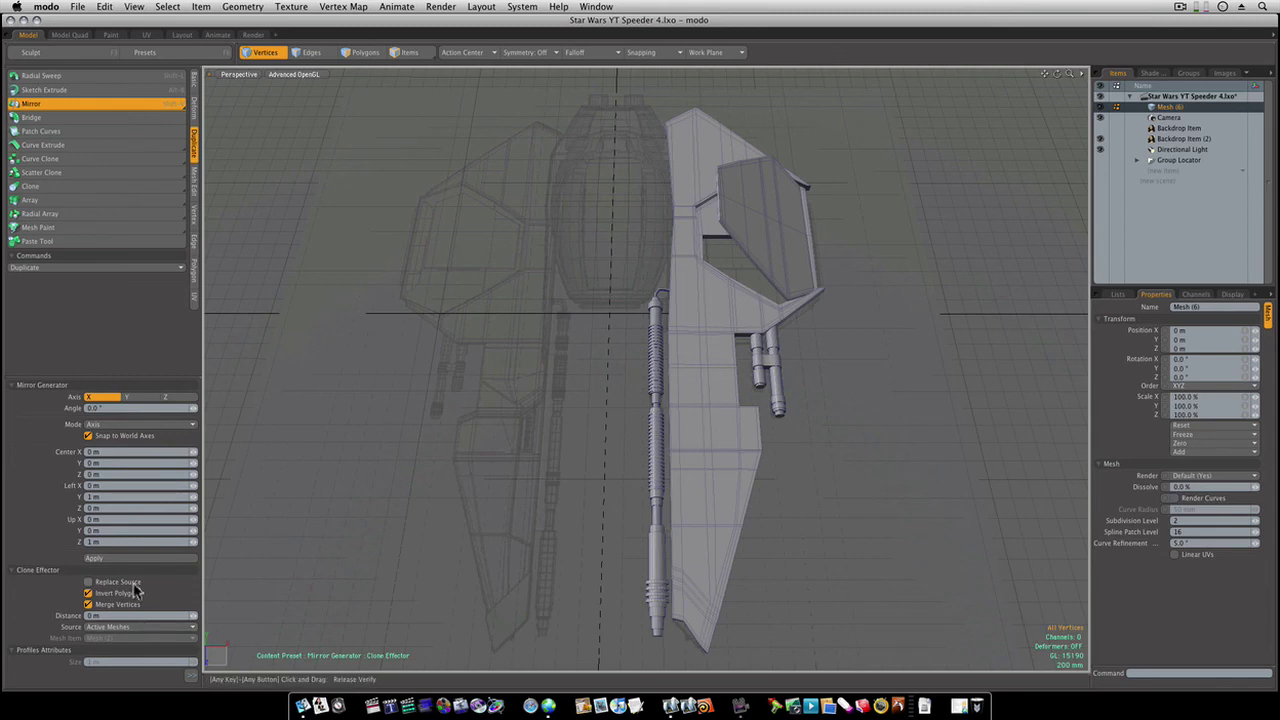
{"action": "left_click", "coordinate": [133, 559]}
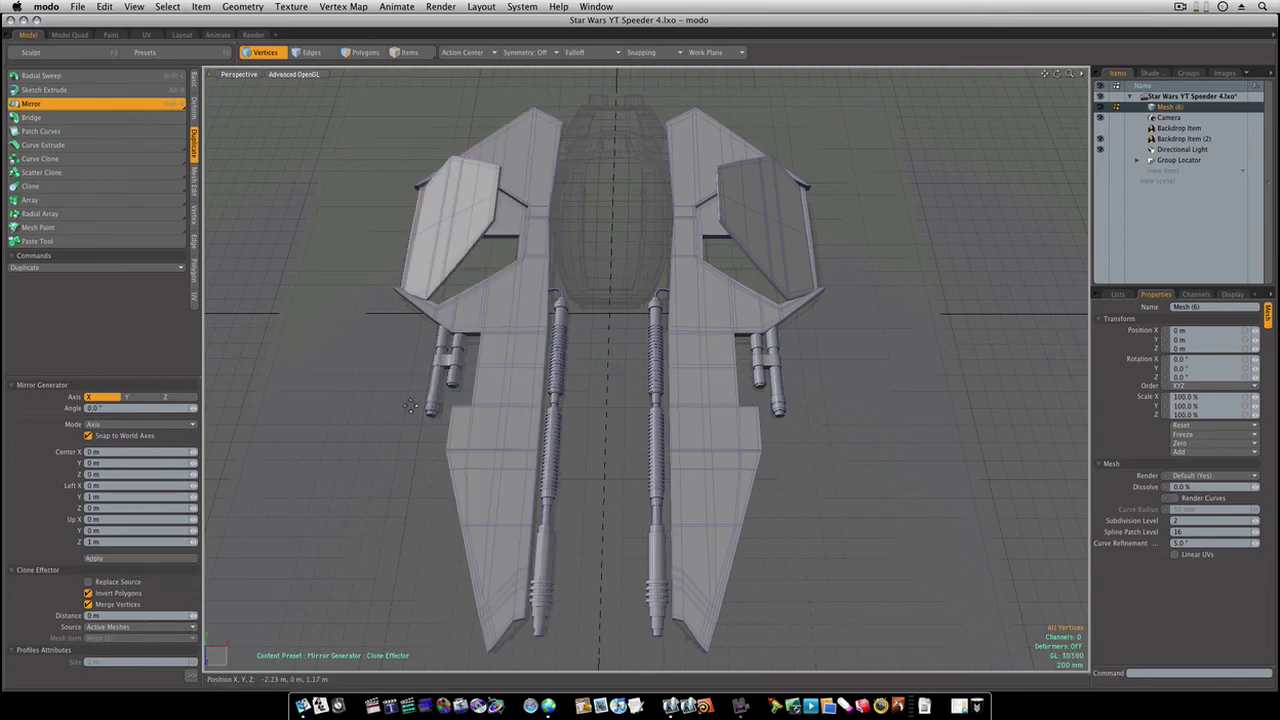
{"action": "mouse_move", "coordinate": [520, 494]}
{"action": "left_mouse_down", "text": "ctrl+alt"}
{"action": "mouse_move", "coordinate": [507, 449]}
{"action": "mouse_move", "coordinate": [536, 414]}
{"action": "mouse_move", "coordinate": [726, 433]}
{"action": "mouse_move", "coordinate": [600, 417]}
{"action": "mouse_move", "coordinate": [718, 423]}
{"action": "mouse_move", "coordinate": [706, 420]}
{"action": "mouse_move", "coordinate": [774, 456]}
{"action": "mouse_move", "coordinate": [723, 429]}
{"action": "mouse_move", "coordinate": [820, 432]}
{"action": "left_mouse_up", "text": "ctrl+alt"}
{"action": "scroll", "coordinate": [507, 449], "scroll_direction": "up", "scroll_amount": 5}
{"action": "scroll", "coordinate": [507, 449], "scroll_direction": "up", "scroll_amount": 5}
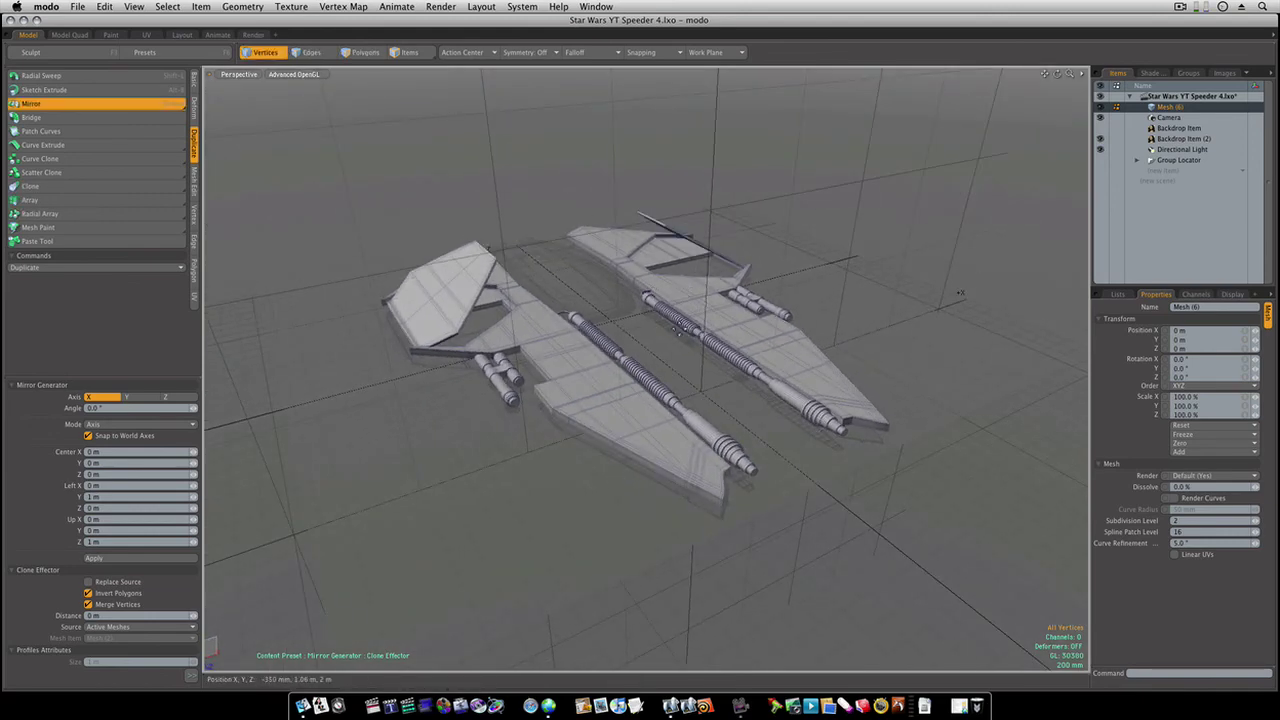
{"action": "mouse_move", "coordinate": [700, 388]}
{"action": "left_mouse_down", "text": "alt"}
{"action": "mouse_move", "coordinate": [623, 380]}
{"action": "mouse_move", "coordinate": [606, 394]}
{"action": "mouse_move", "coordinate": [620, 420]}
{"action": "left_mouse_up", "text": "alt"}
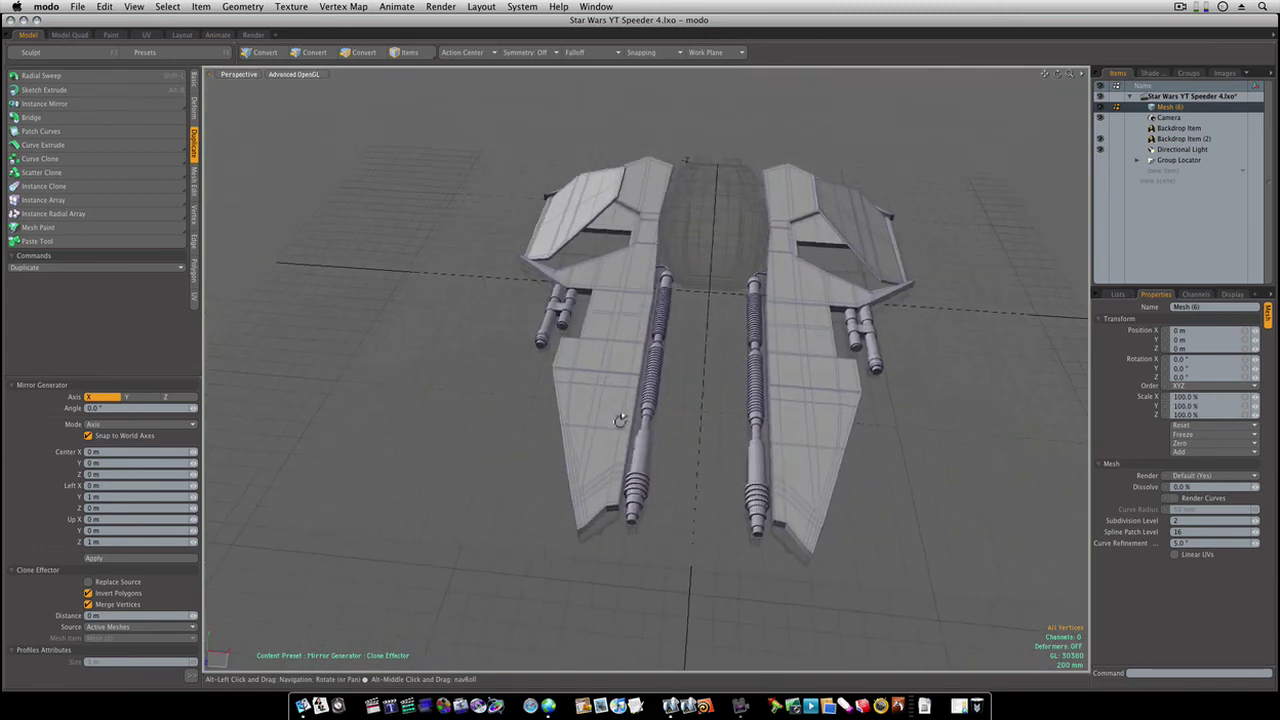